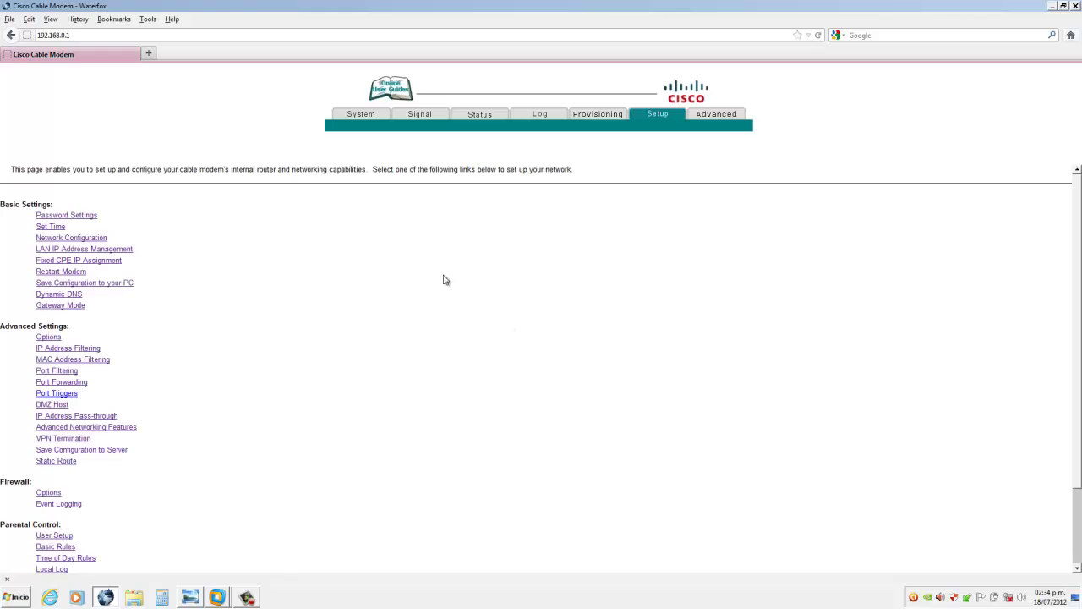
# Step: Check the Cisco modem's Signal and System pages, and view the Password Settings in Setup
pyautogui.click(407, 118)
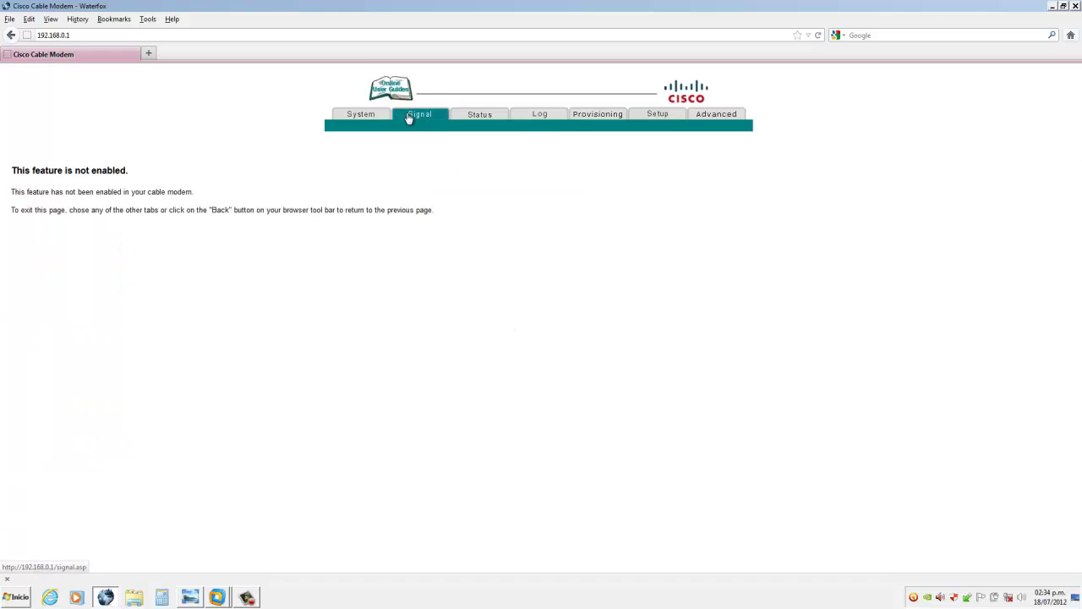
pyautogui.click(374, 116)
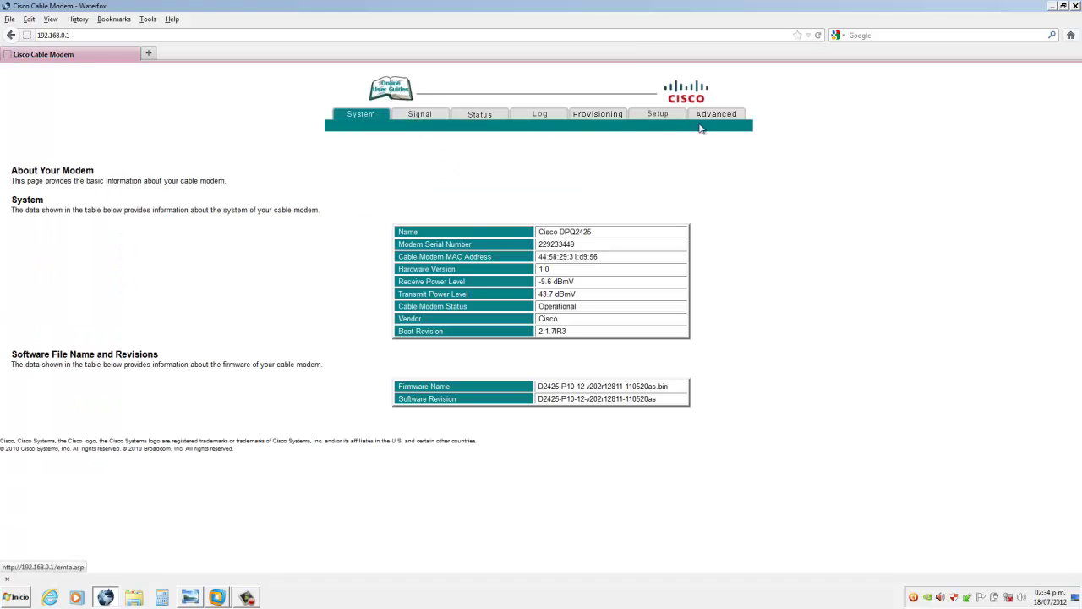
pyautogui.click(665, 120)
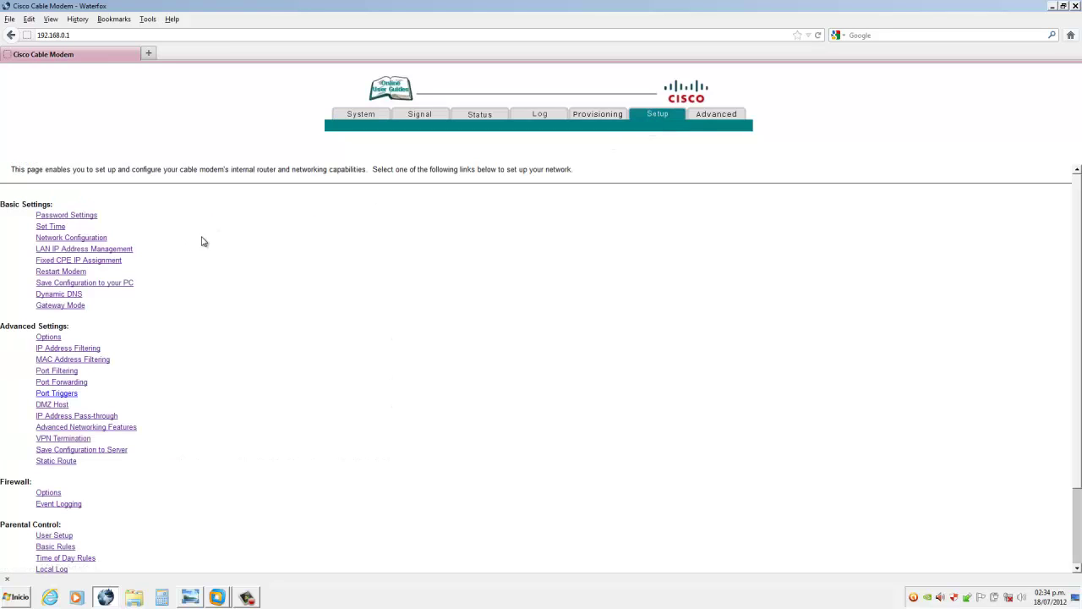
pyautogui.click(73, 217)
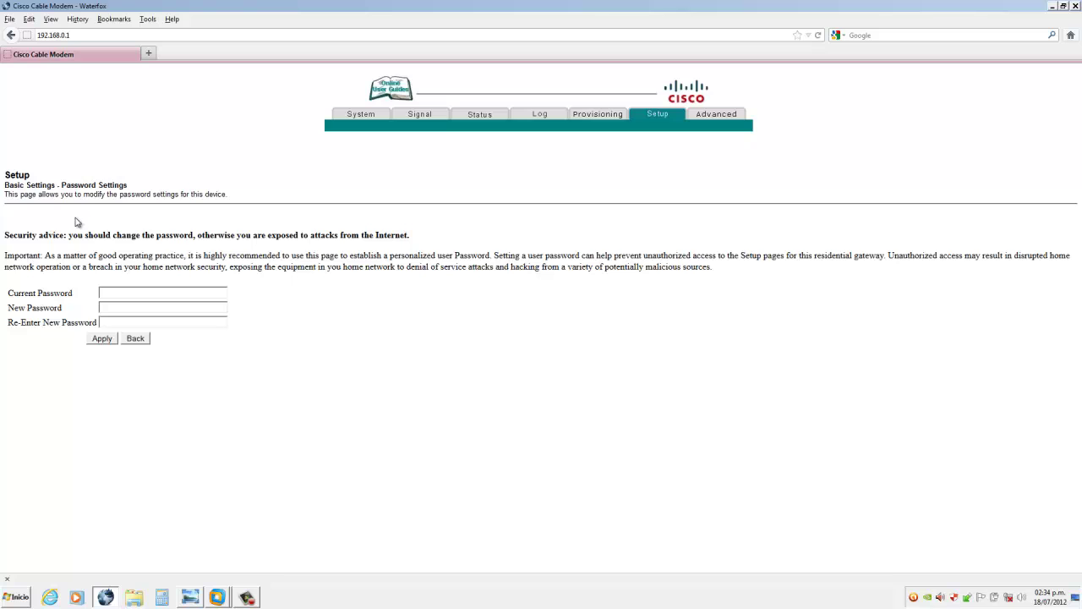
pyautogui.click(10, 34)
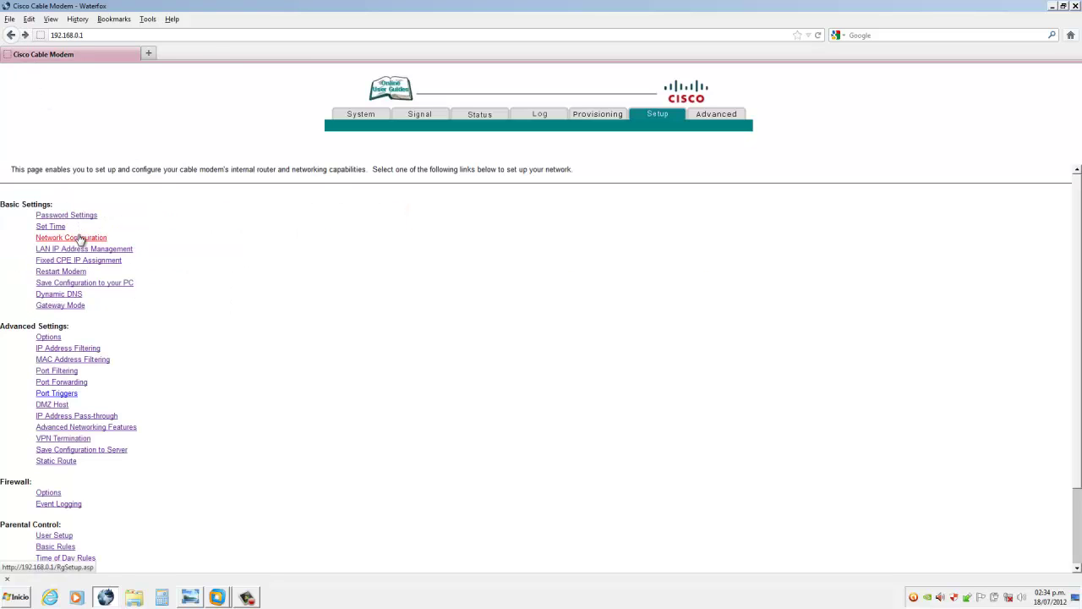
# Step: Examine the modem's Network Configuration, highlighting the WAN IP address, the IPv4 DNS servers and the MAC address
pyautogui.click(79, 237)
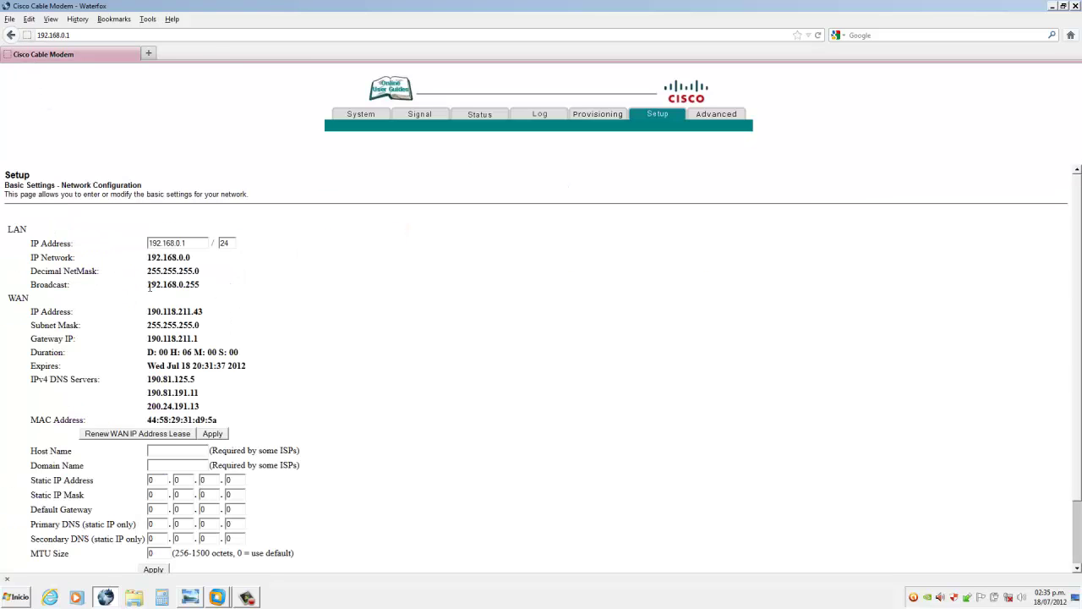
pyautogui.moveTo(148, 312); pyautogui.dragTo(205, 314)
pyautogui.moveTo(151, 376); pyautogui.dragTo(225, 420)
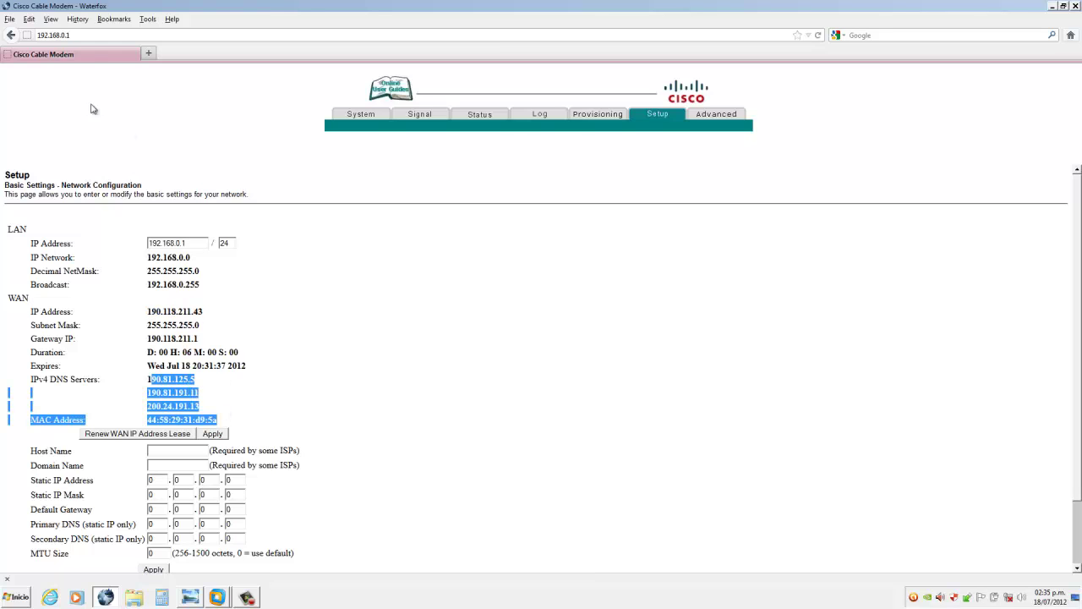
pyautogui.click(11, 36)
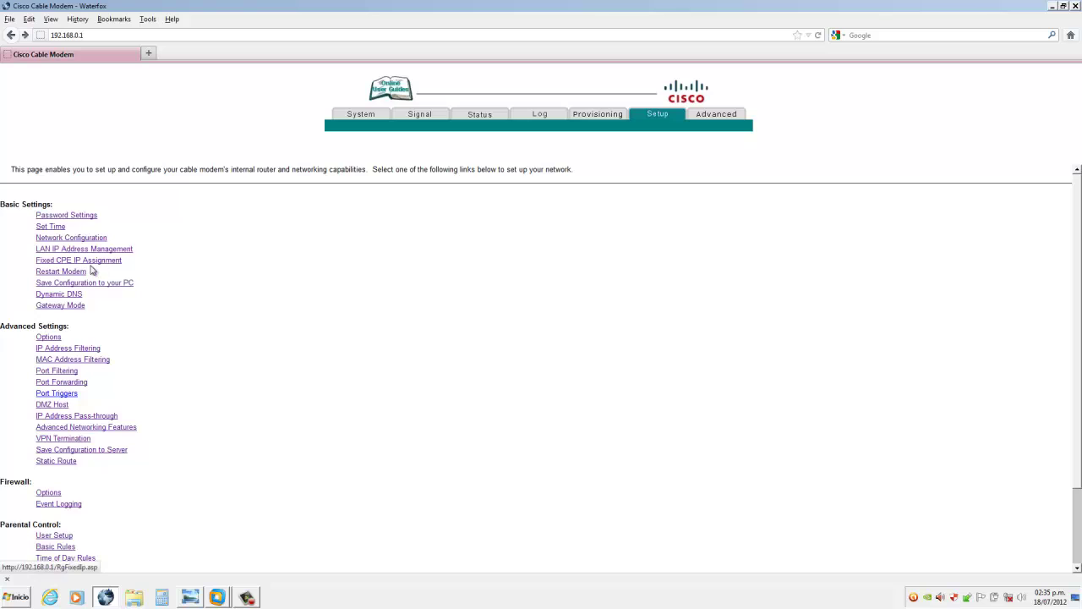
# Step: Review the modem's Gateway Mode and the DHCP server and starting local address under LAN IP Address Management
pyautogui.click(70, 307)
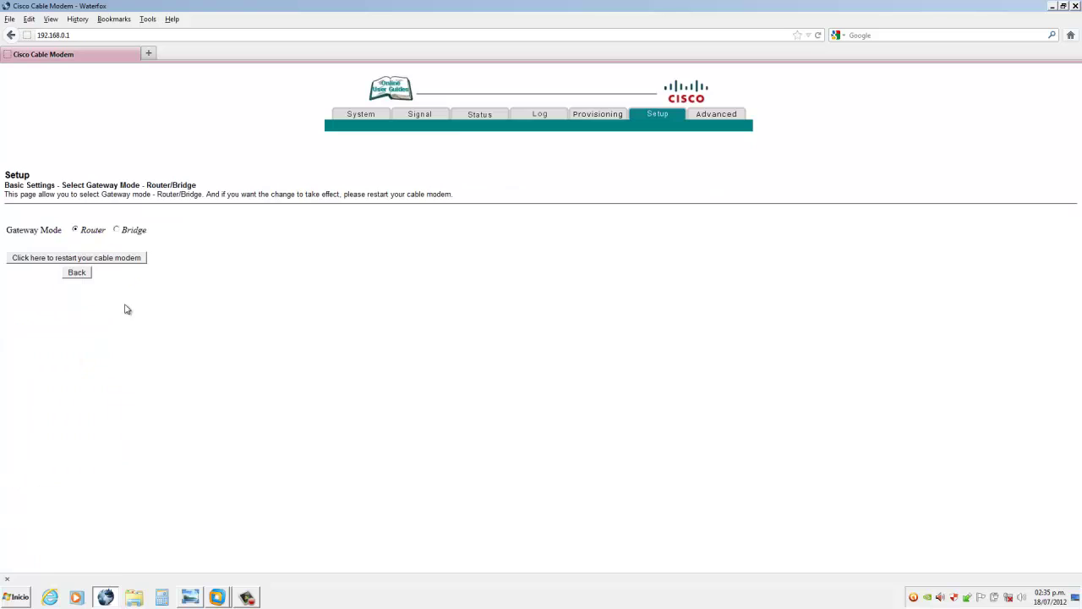
pyautogui.click(11, 35)
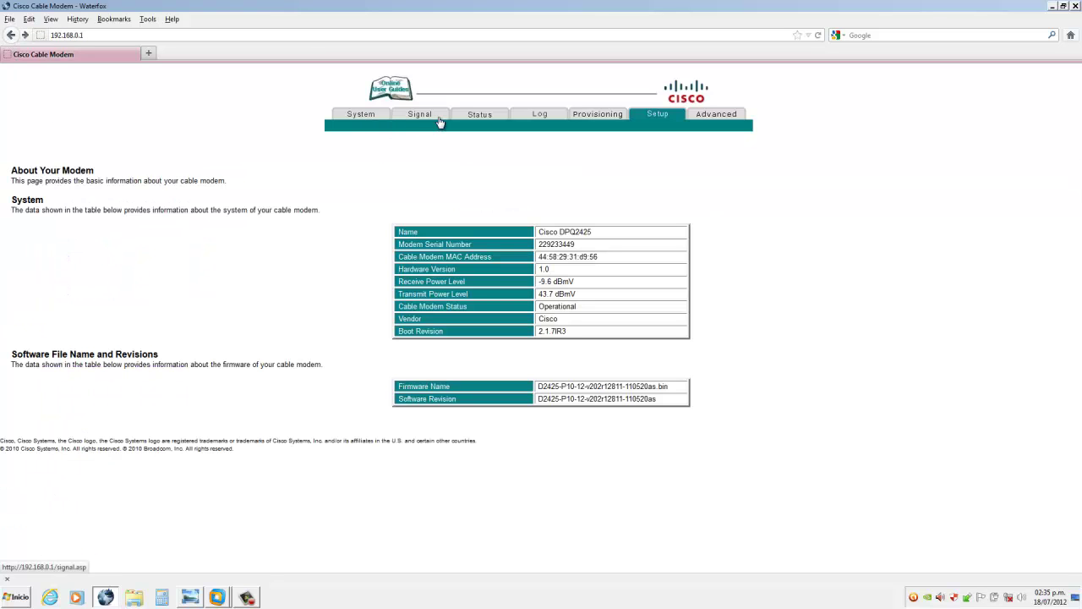
pyautogui.click(664, 117)
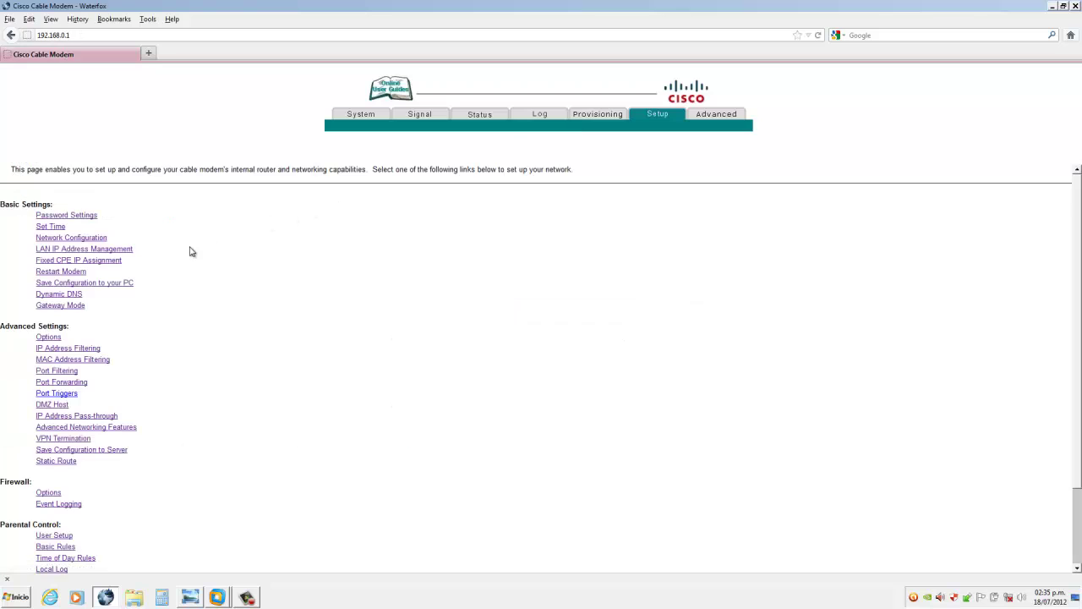
pyautogui.click(81, 253)
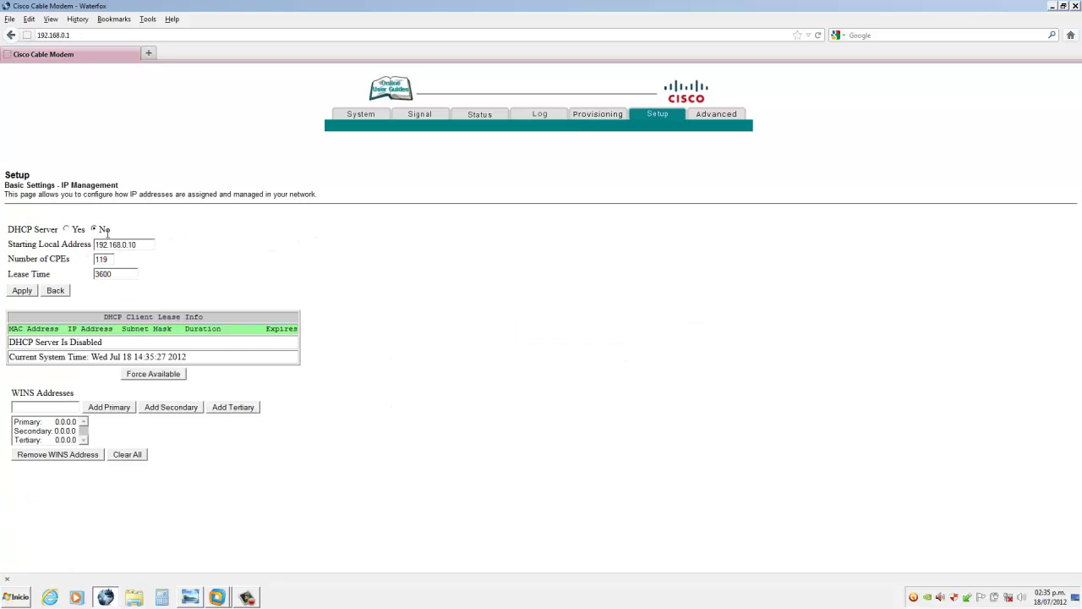
pyautogui.tripleClick(140, 244)
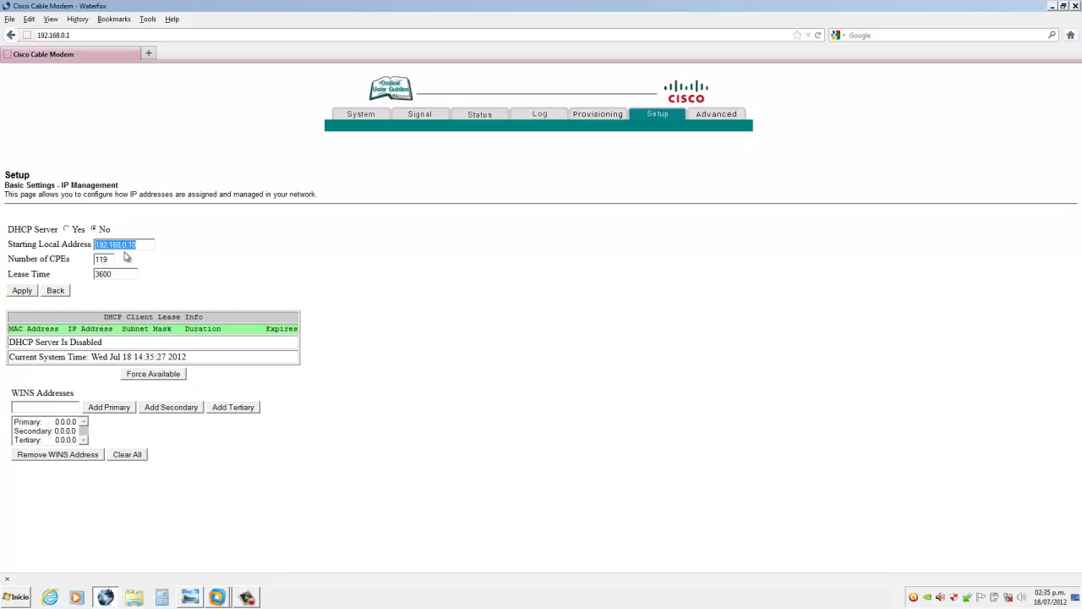
pyautogui.click(11, 34)
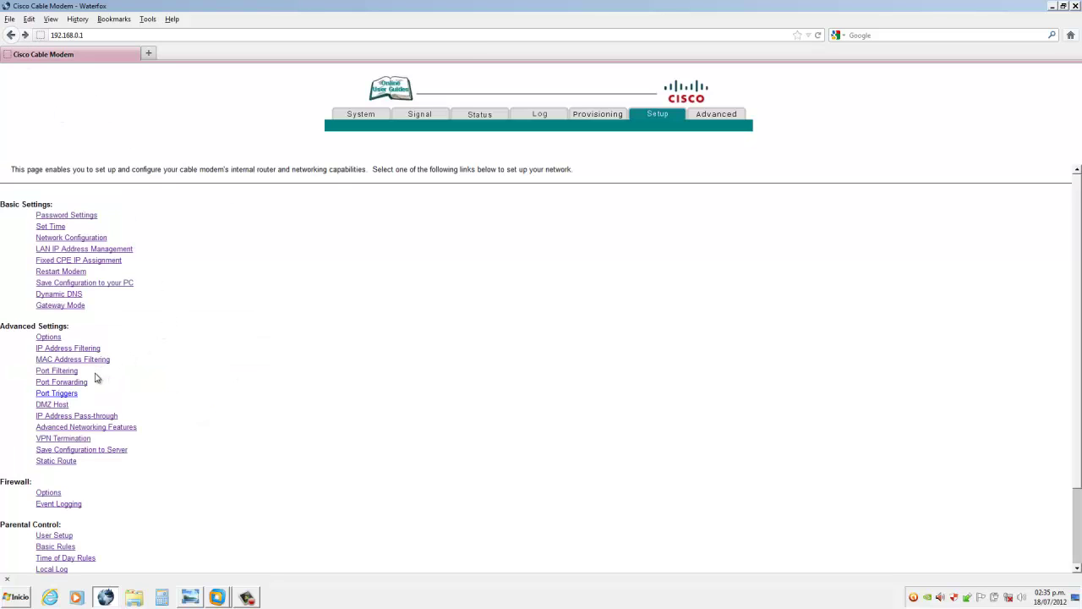
# Step: Review the modem's DMZ Host address and its Port Forwarding settings
pyautogui.click(63, 405)
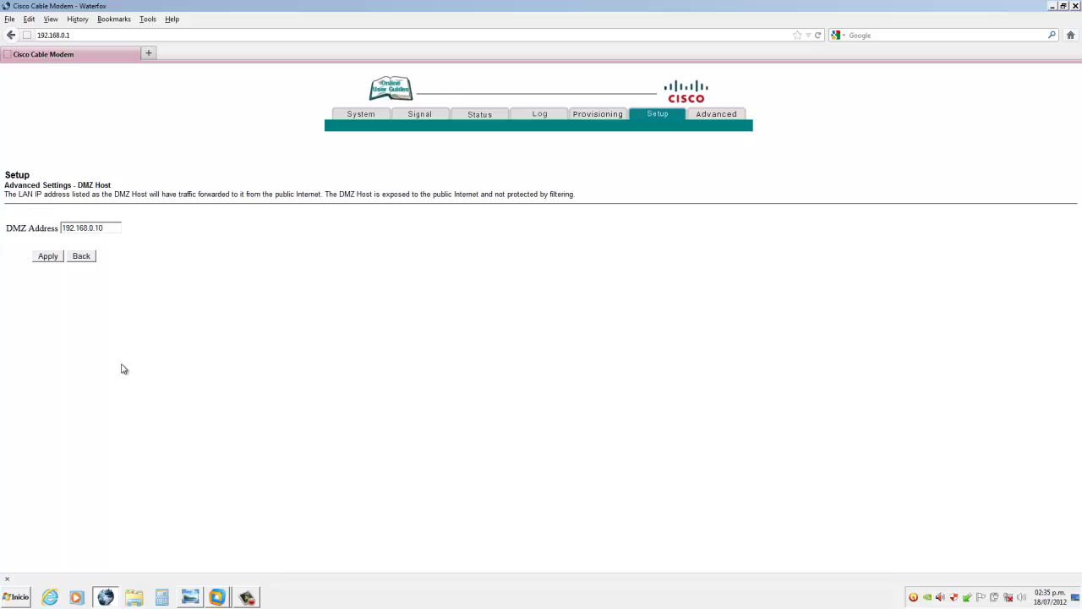
pyautogui.tripleClick(113, 228)
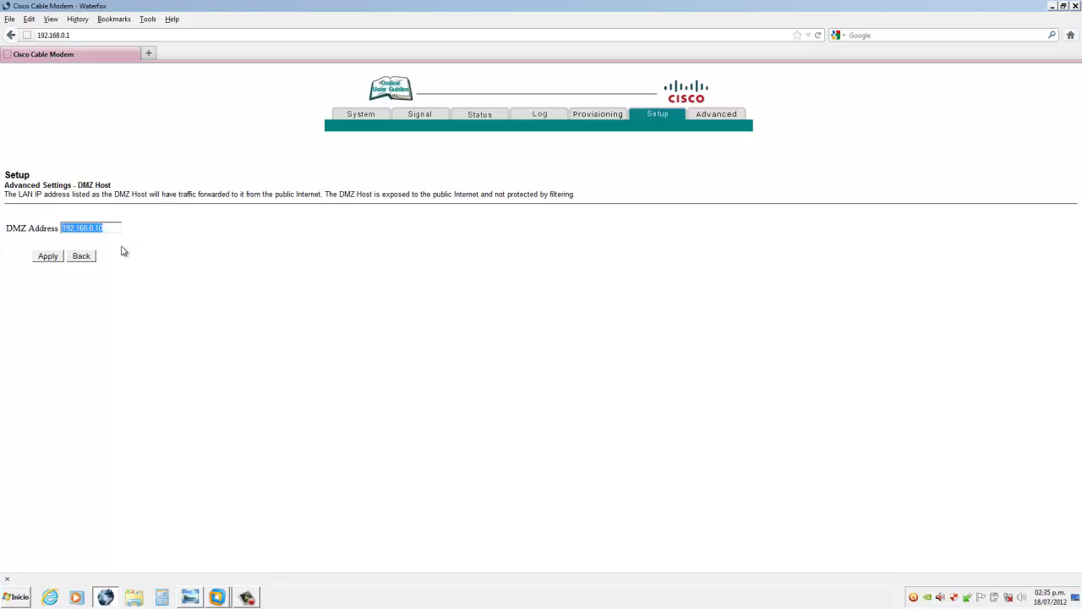
pyautogui.click(11, 35)
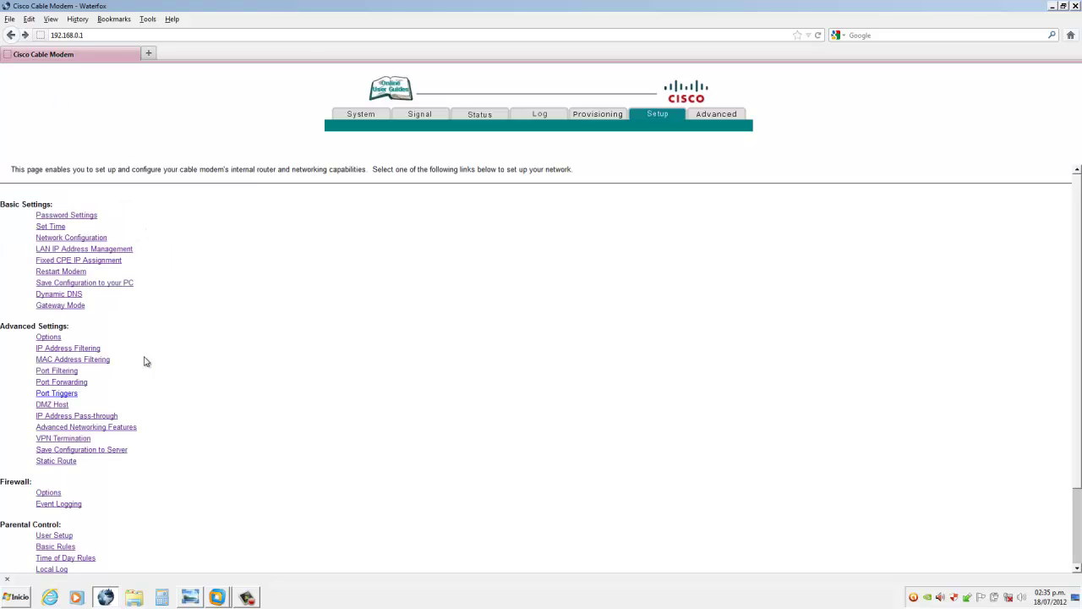
pyautogui.click(87, 382)
pyautogui.click(11, 34)
# Step: Consult the network topology image in the photo viewer, and log in to the router at 192.168.1.20 in a new Waterfox tab with the prefilled credentials
pyautogui.hotkey('alt', 'Tab')
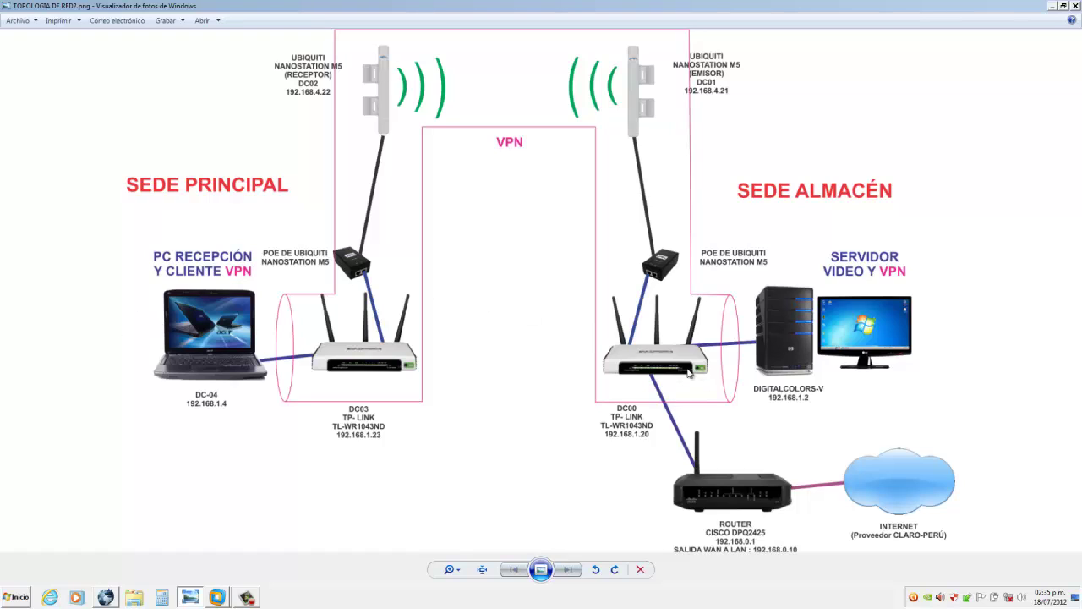
pyautogui.click(106, 598)
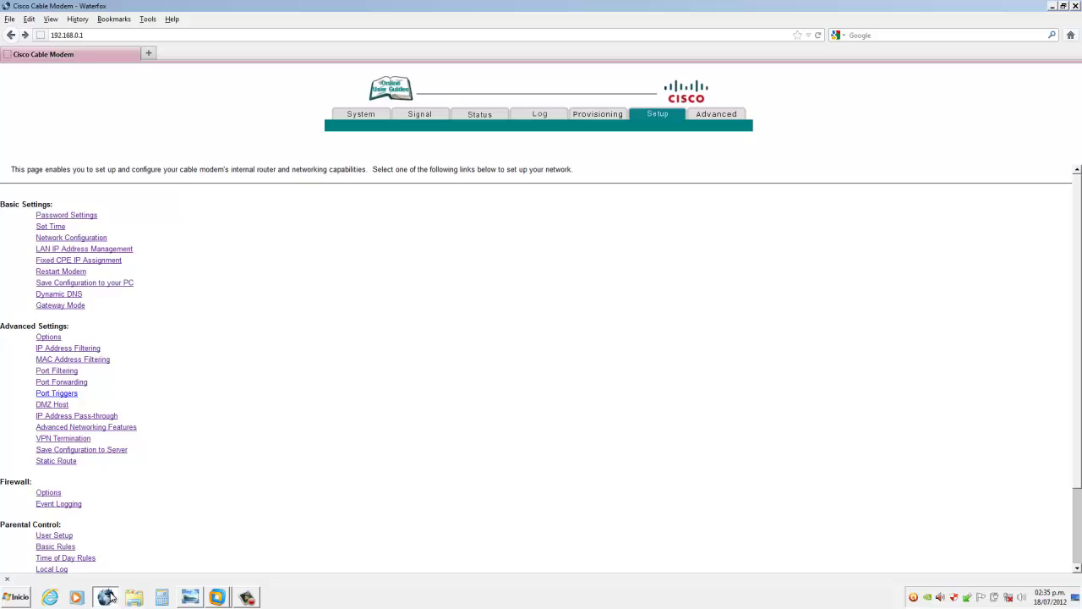
pyautogui.click(149, 53)
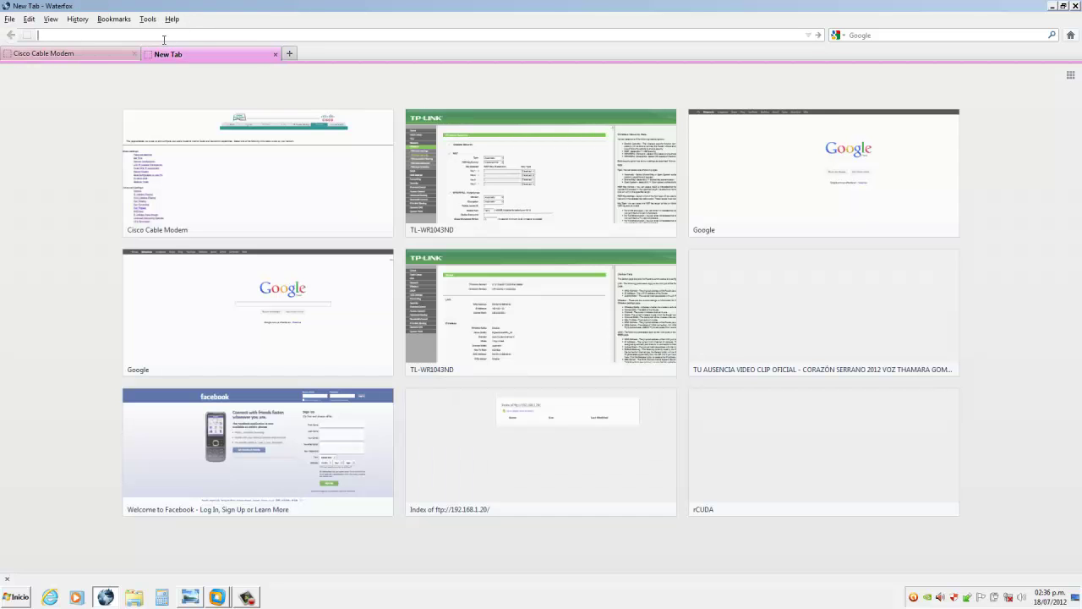
pyautogui.write('192.16')
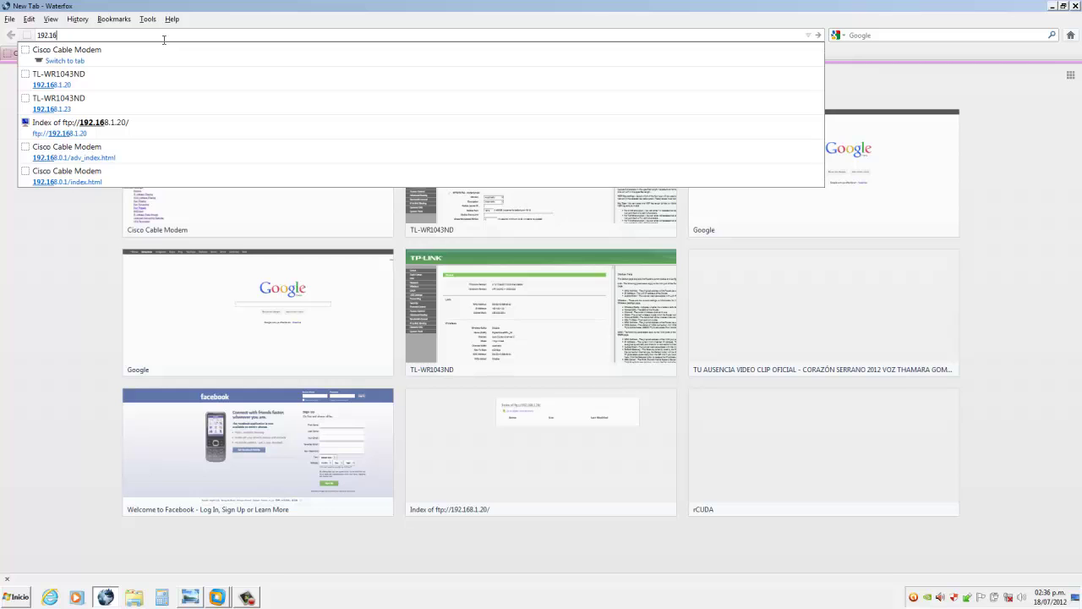
pyautogui.write('8.1.20')
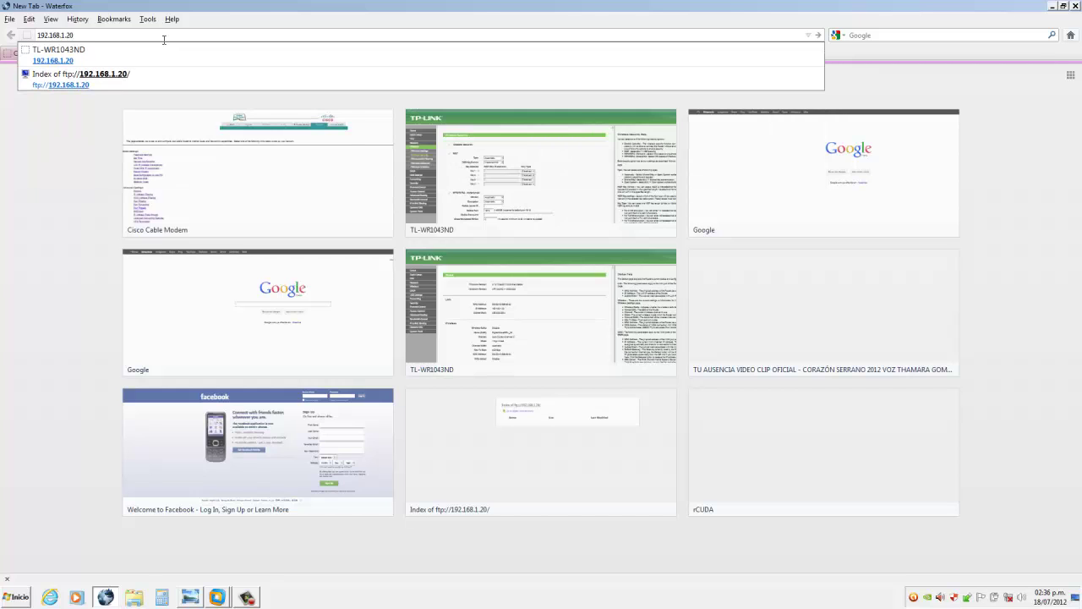
pyautogui.press('Return')
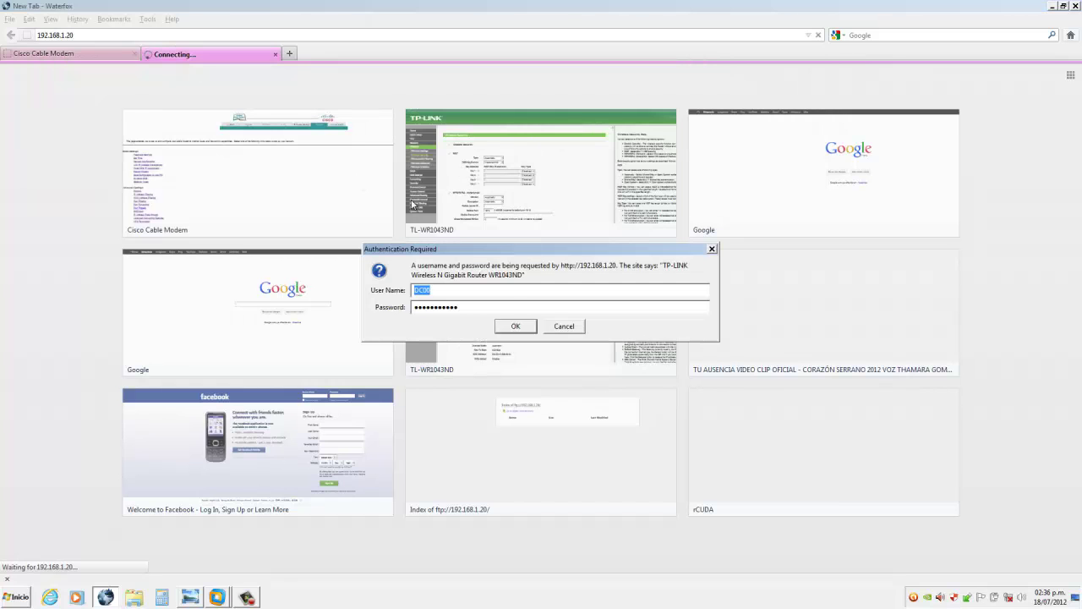
pyautogui.click(516, 326)
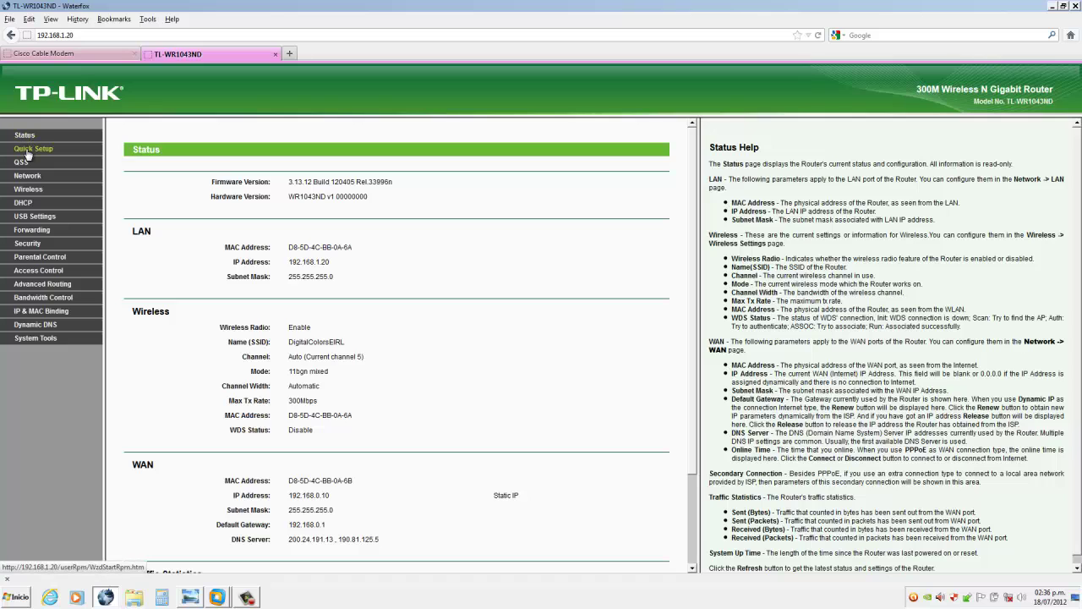
# Step: Examine the TP-Link router's Status page and its WAN and LAN network settings
pyautogui.scroll(-2, 397, 338)
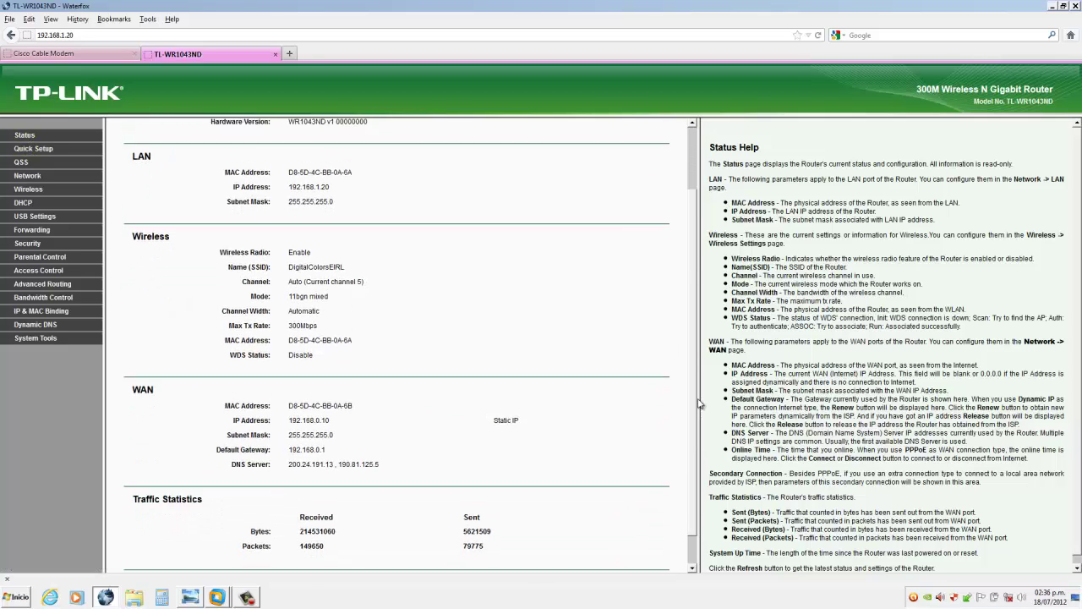
pyautogui.scroll(2, 507, 380)
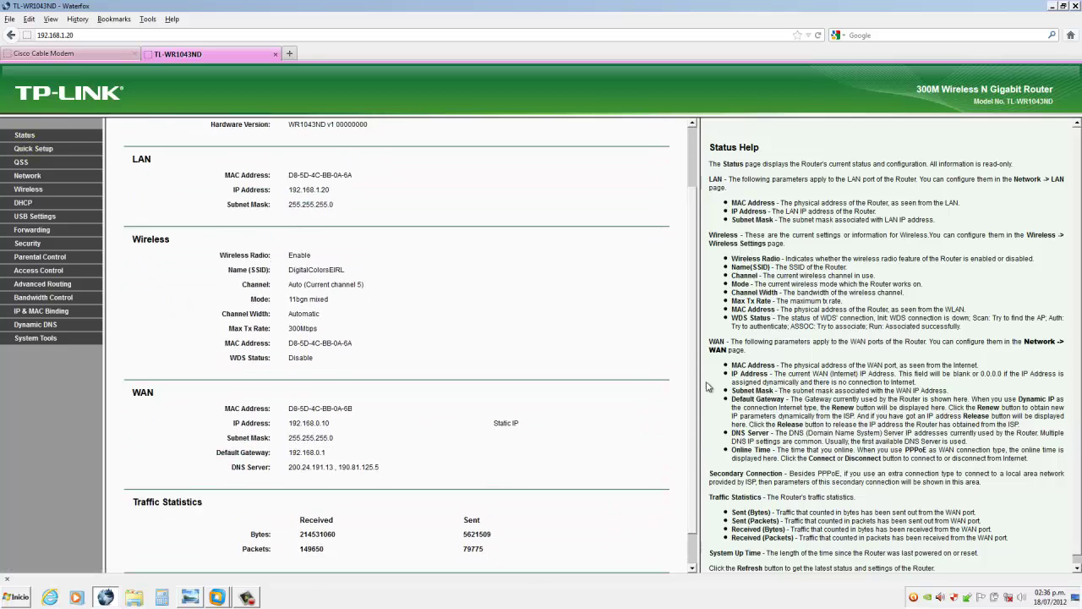
pyautogui.click(27, 175)
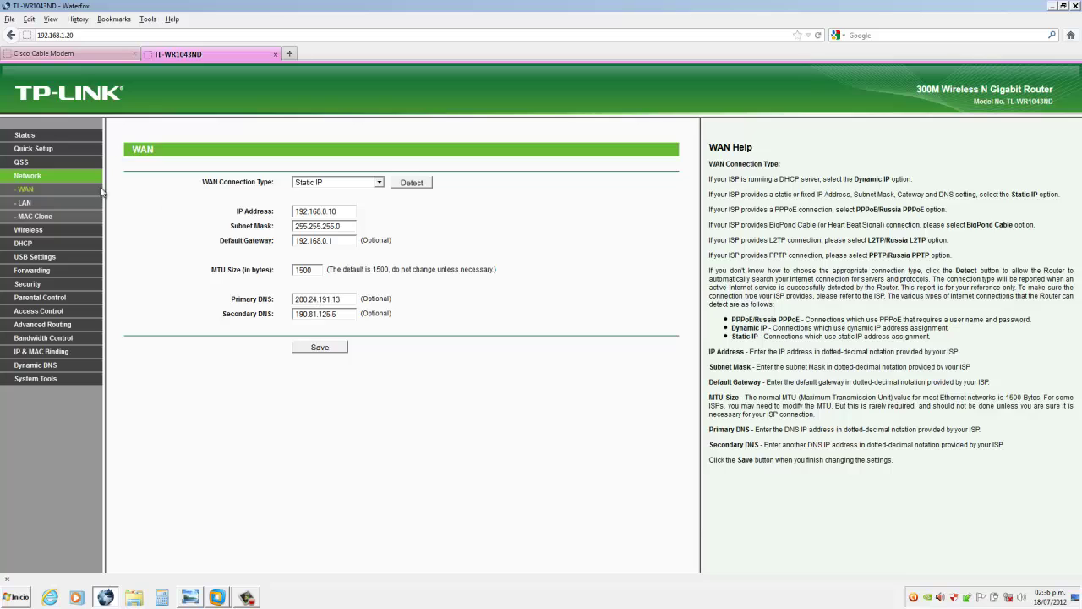
pyautogui.click(23, 204)
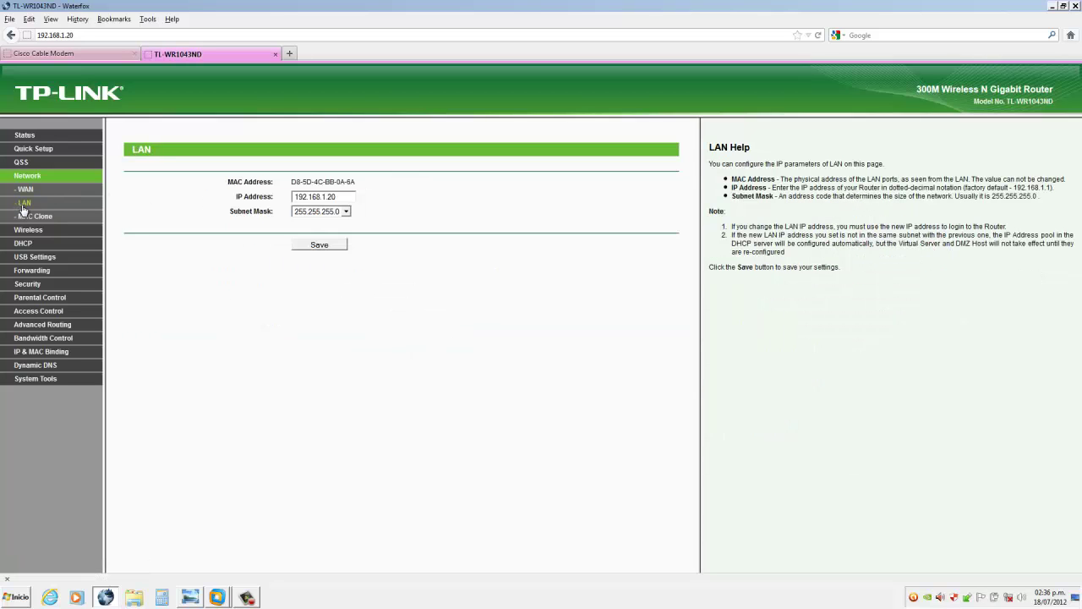
# Step: Review the router's Wireless MAC Filtering, Wireless Settings and Wireless Security options
pyautogui.click(27, 229)
pyautogui.click(52, 229)
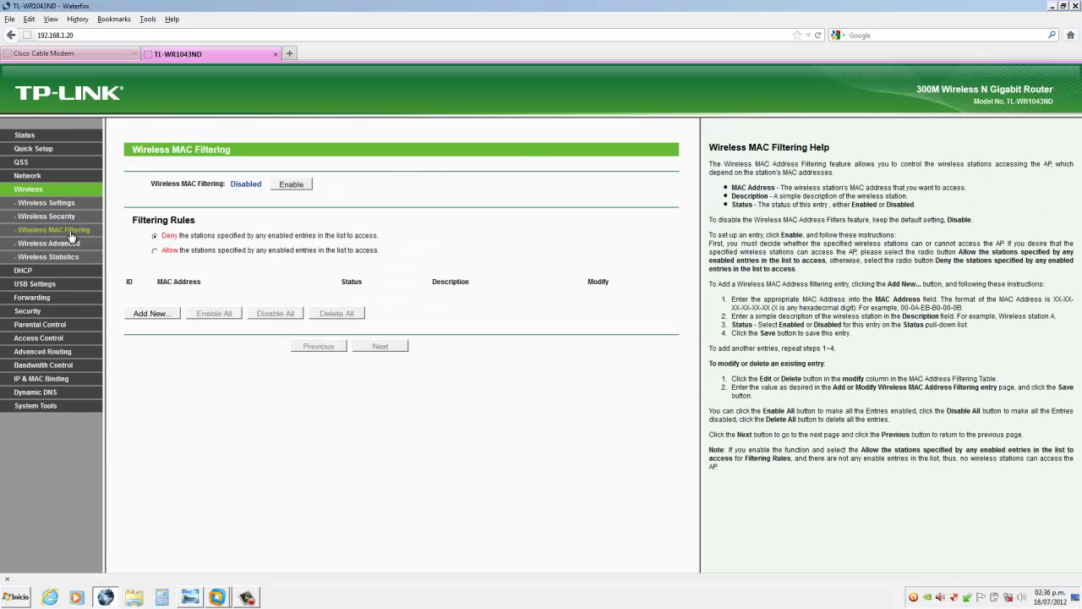
pyautogui.click(56, 204)
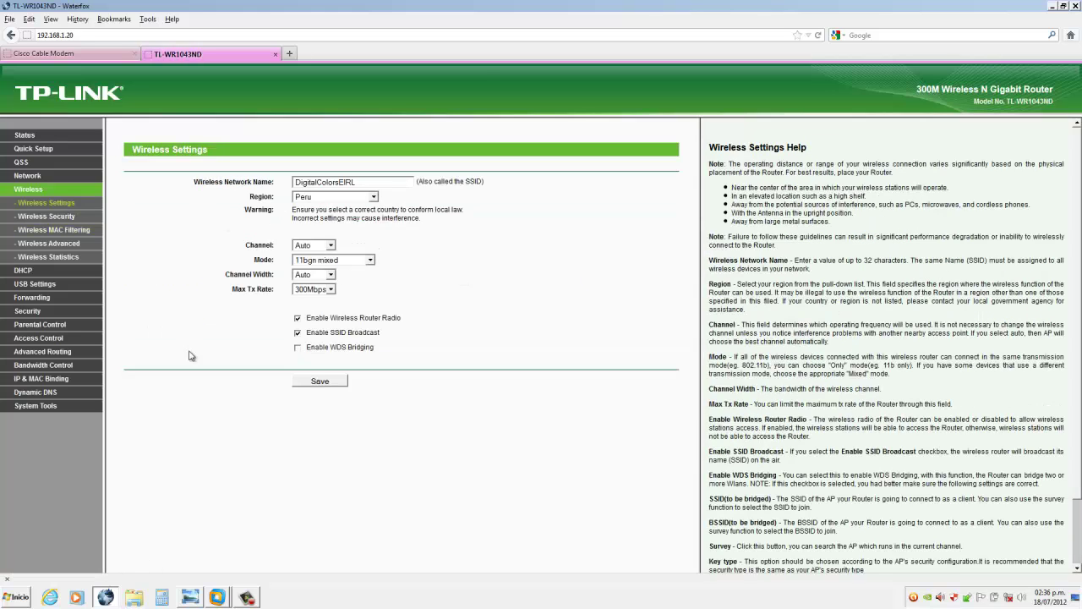
pyautogui.click(59, 217)
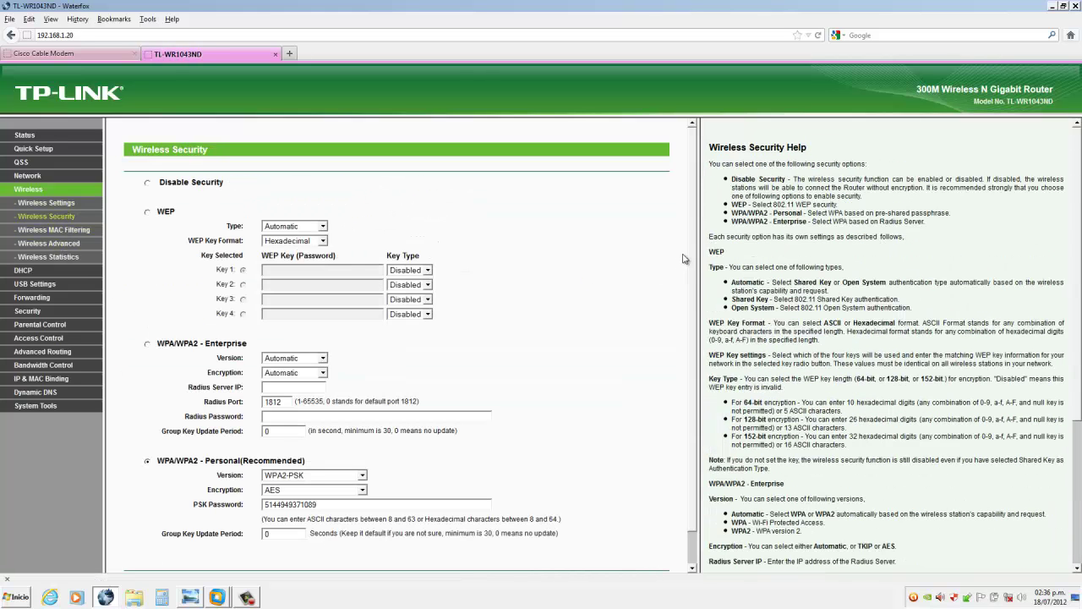
pyautogui.scroll(-2, 691, 264)
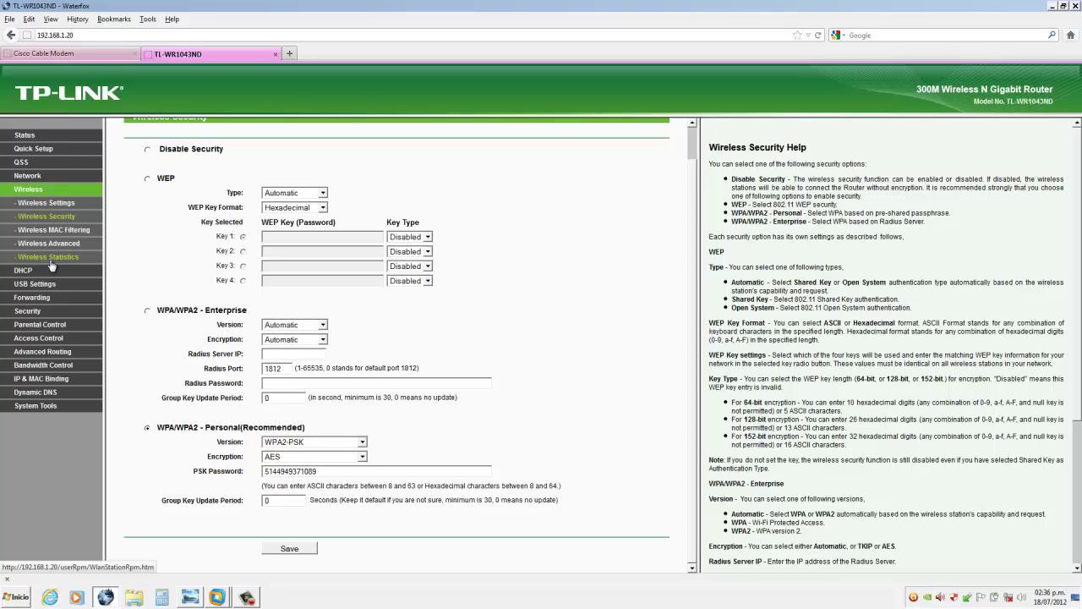
# Step: Review the router's DHCP page, the port 1723 virtual server entry and the Bandwidth Control Settings
pyautogui.click(27, 270)
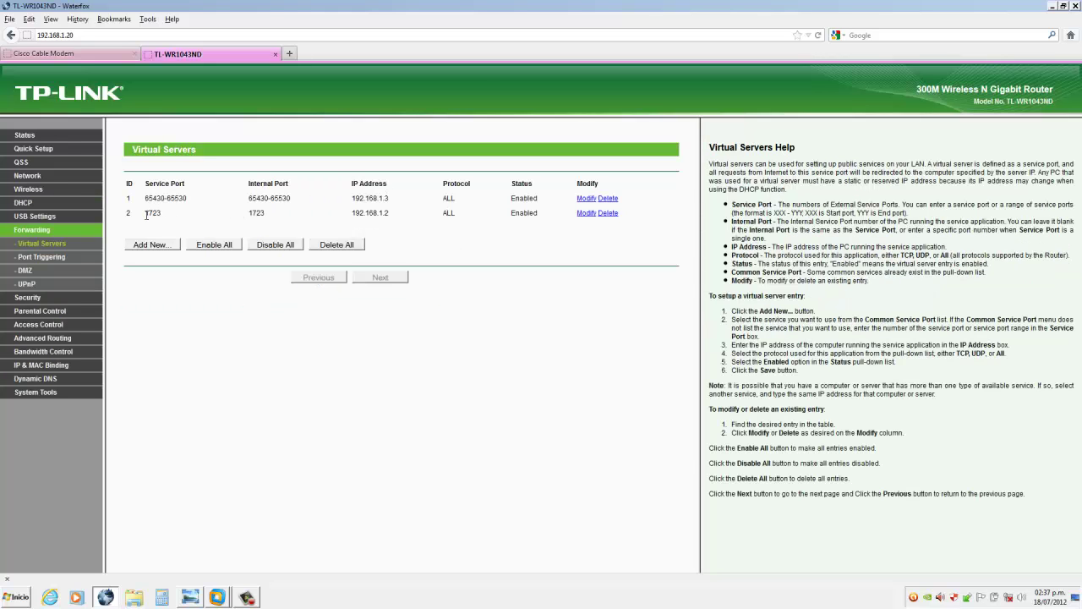
pyautogui.moveTo(146, 214); pyautogui.dragTo(631, 227)
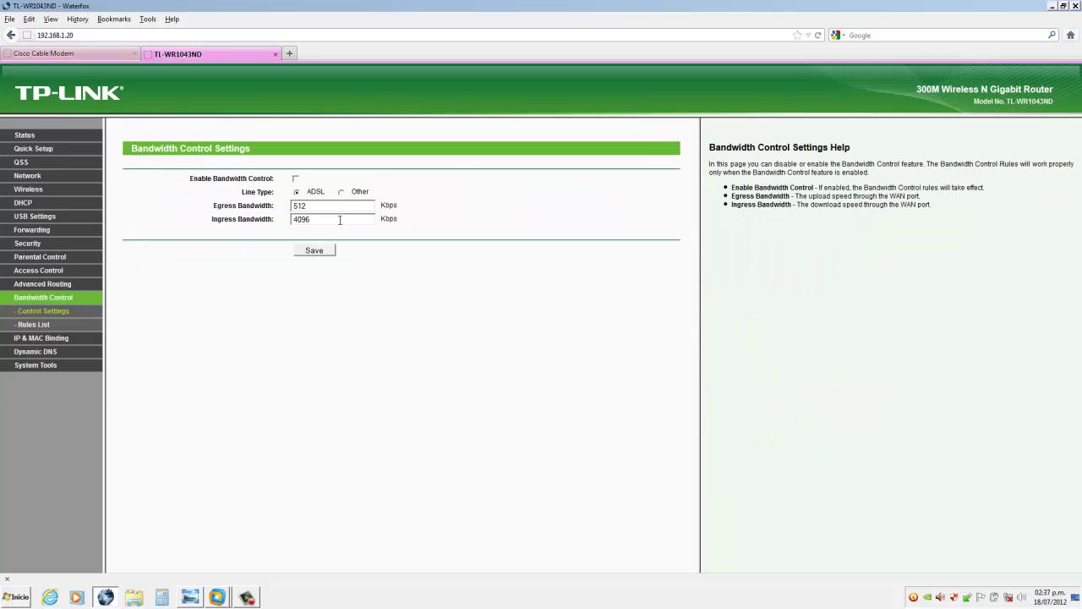
pyautogui.click(49, 312)
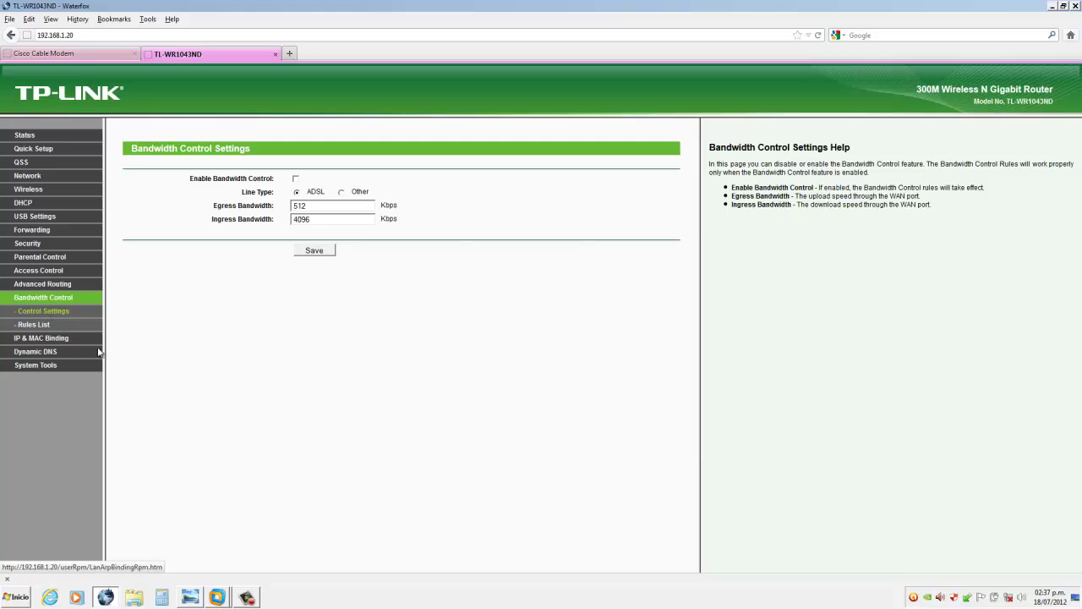
# Step: Switch to the topology image and open the Internet Protocol version 4 properties of this computer's local area connection to check its addresses
pyautogui.hotkey('alt', 'Tab')
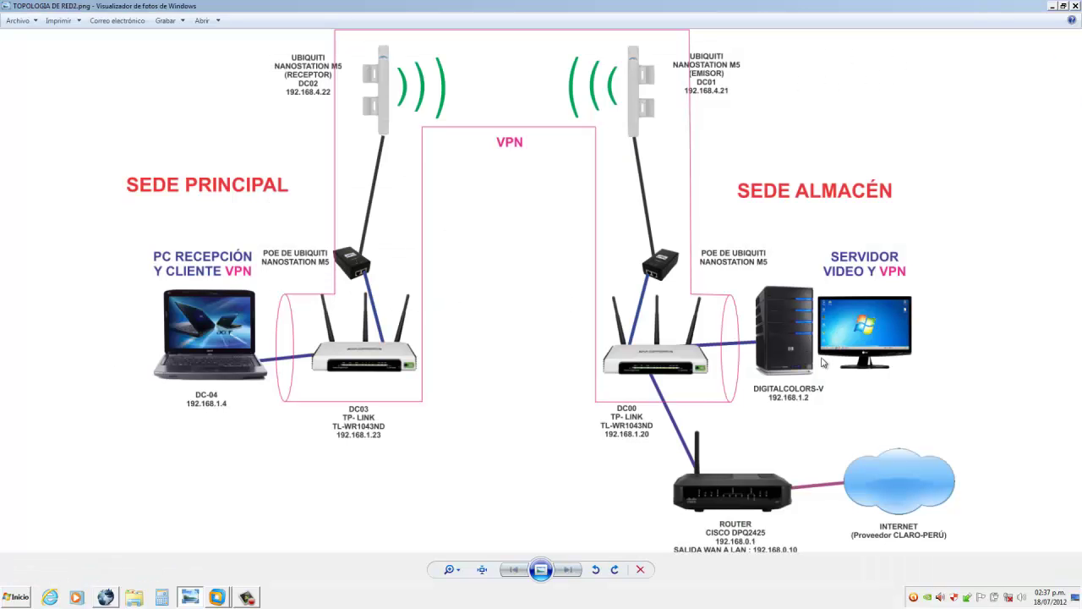
pyautogui.click(1012, 603)
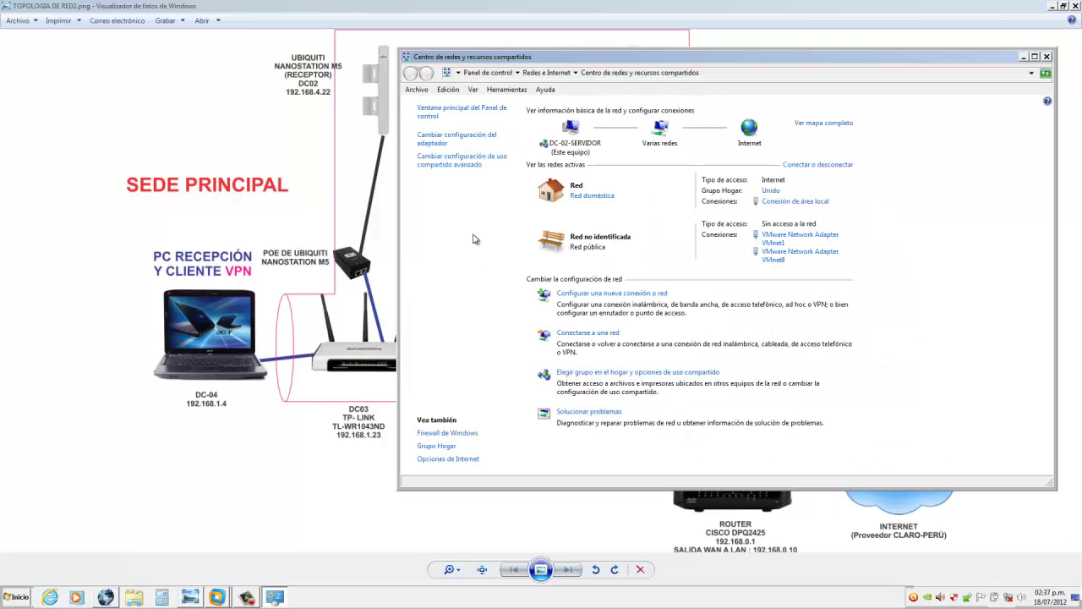
pyautogui.click(456, 141)
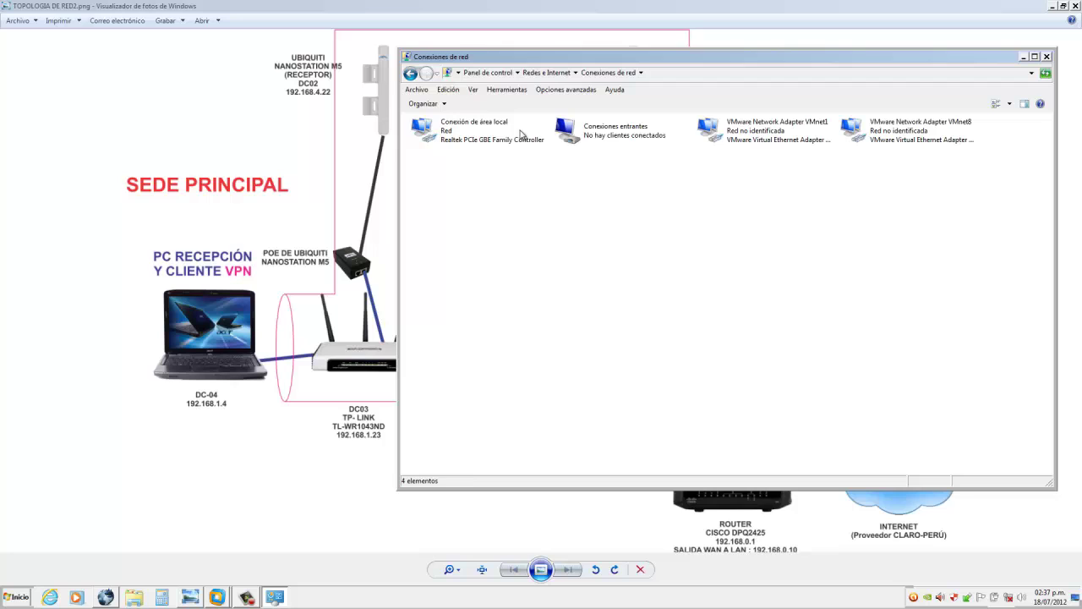
pyautogui.doubleClick(455, 129)
pyautogui.click(484, 391)
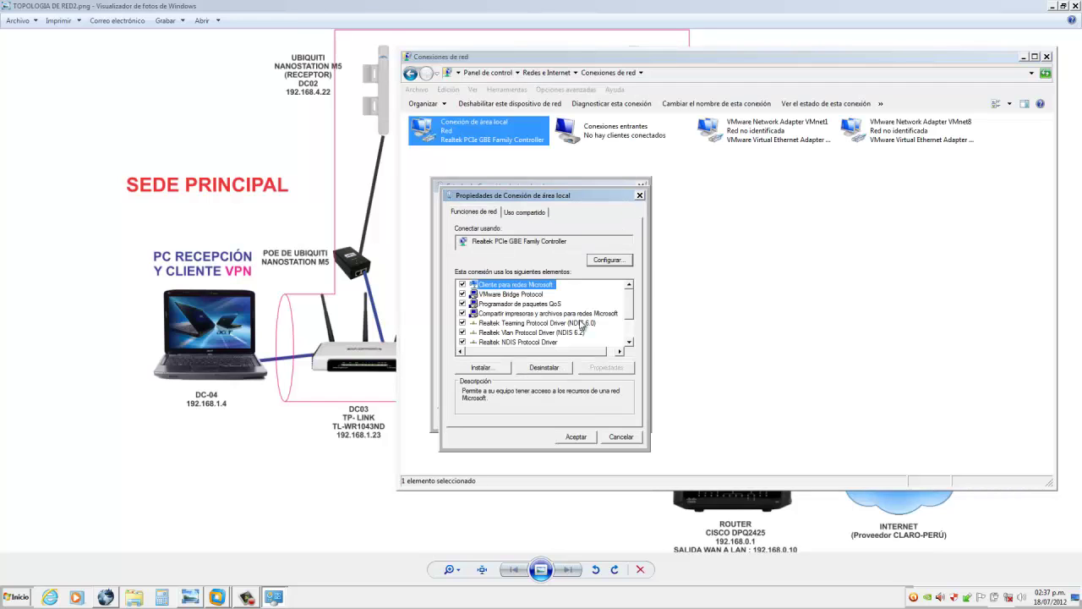
pyautogui.scroll(-2, 627, 320)
pyautogui.doubleClick(582, 326)
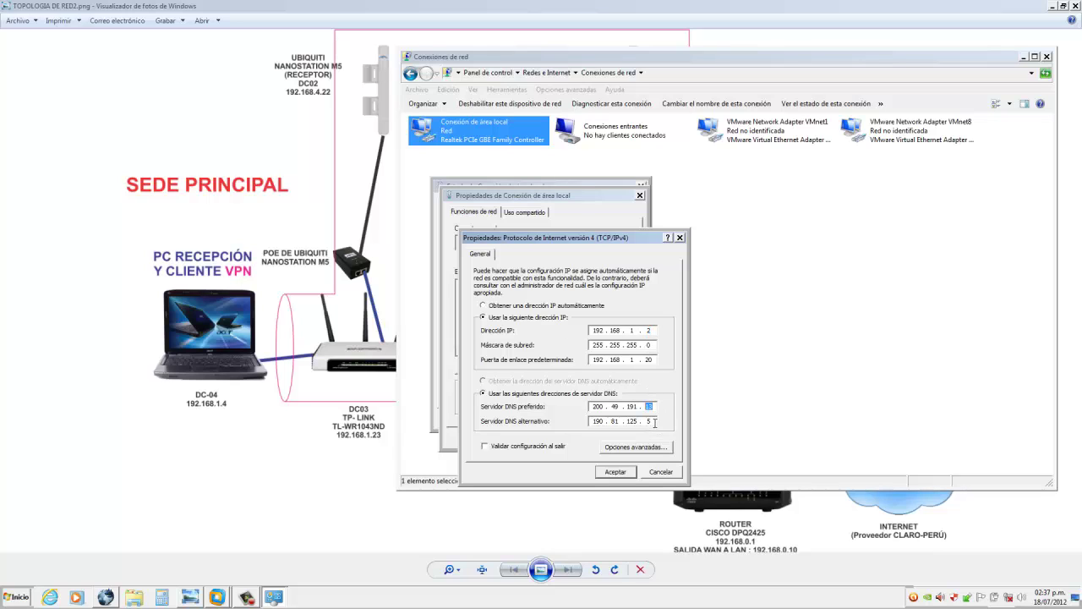
# Step: Close the IPv4 properties, the local area connection dialogs and the Network Connections window, leaving the topology image in view
pyautogui.click(615, 472)
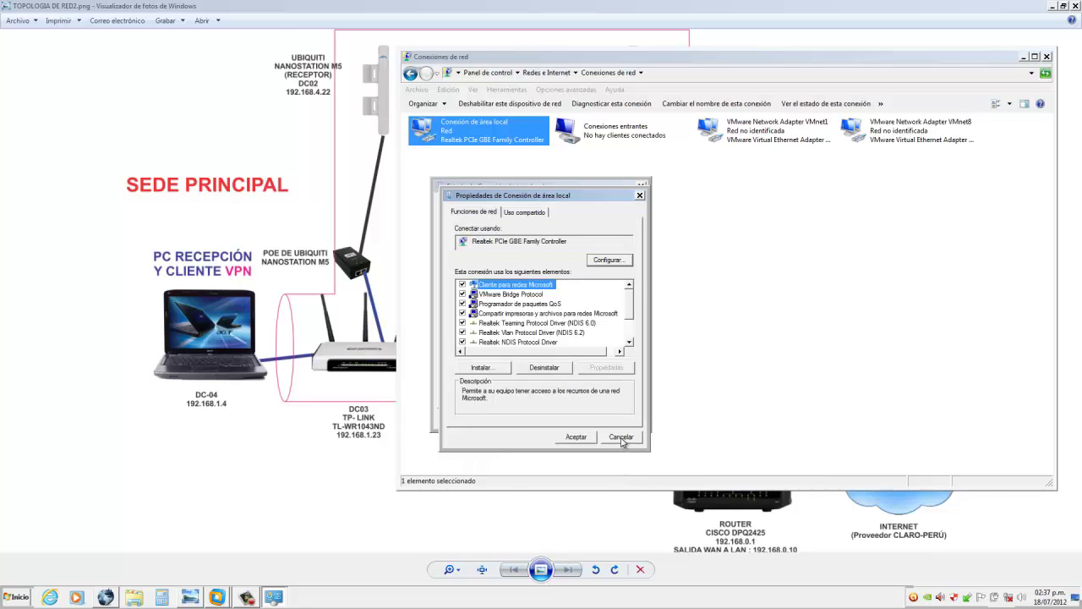
pyautogui.click(622, 437)
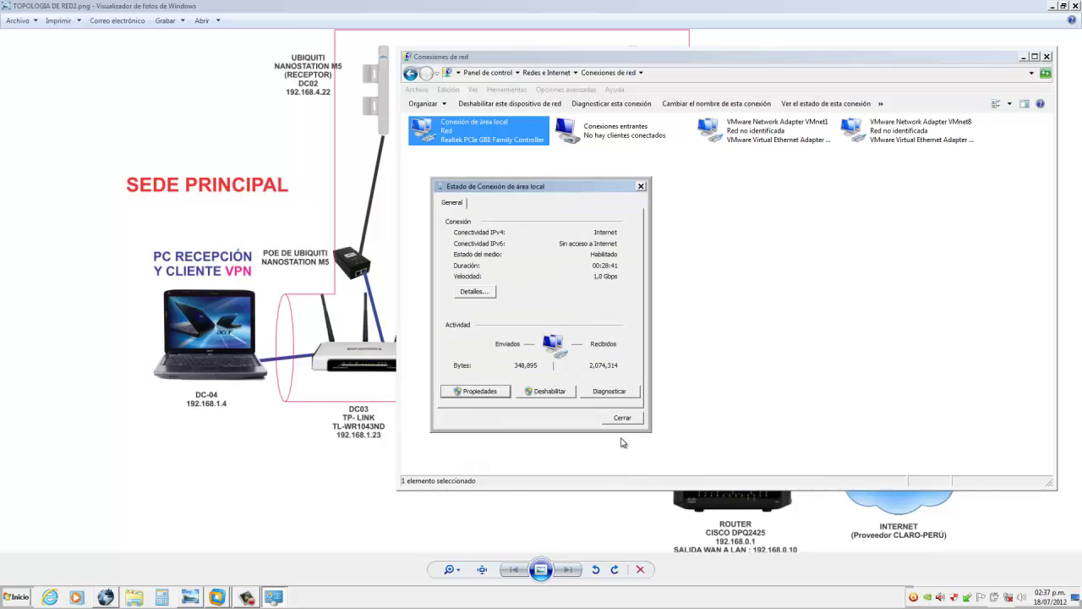
pyautogui.click(622, 415)
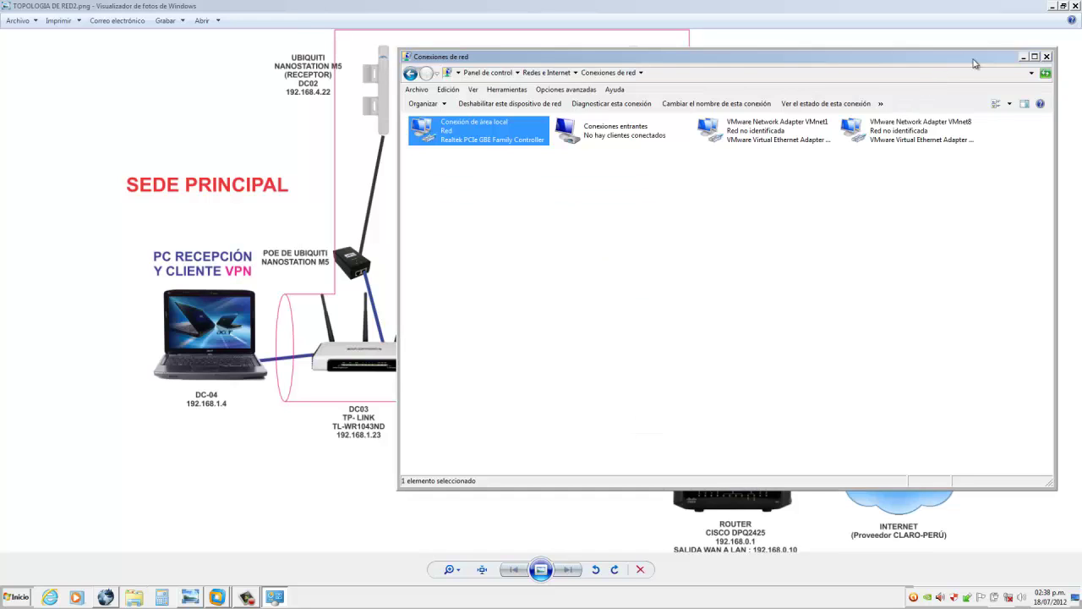
pyautogui.click(1048, 57)
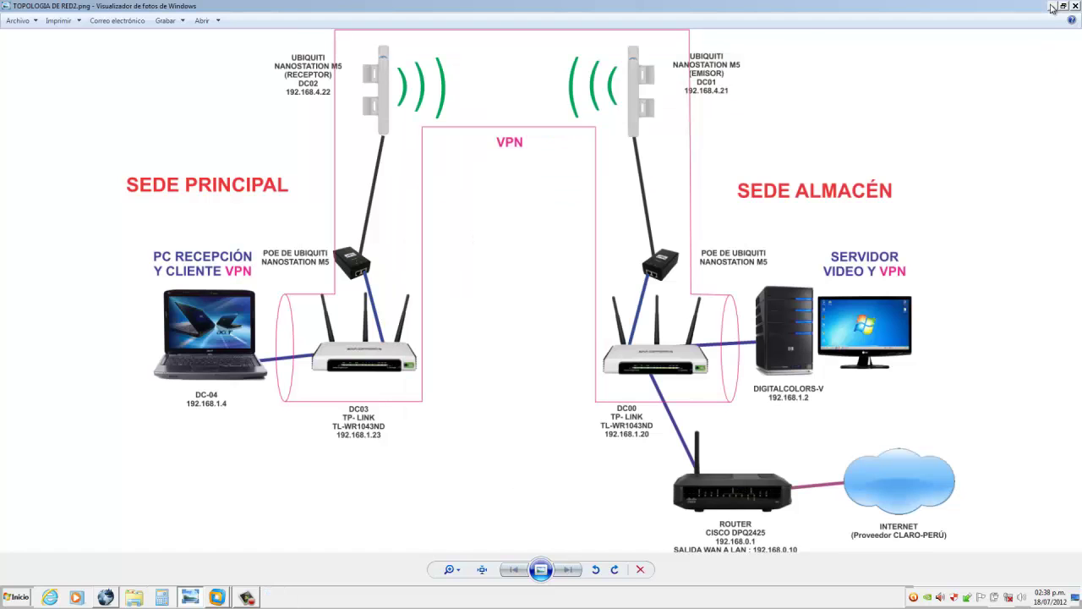
pyautogui.click(1052, 8)
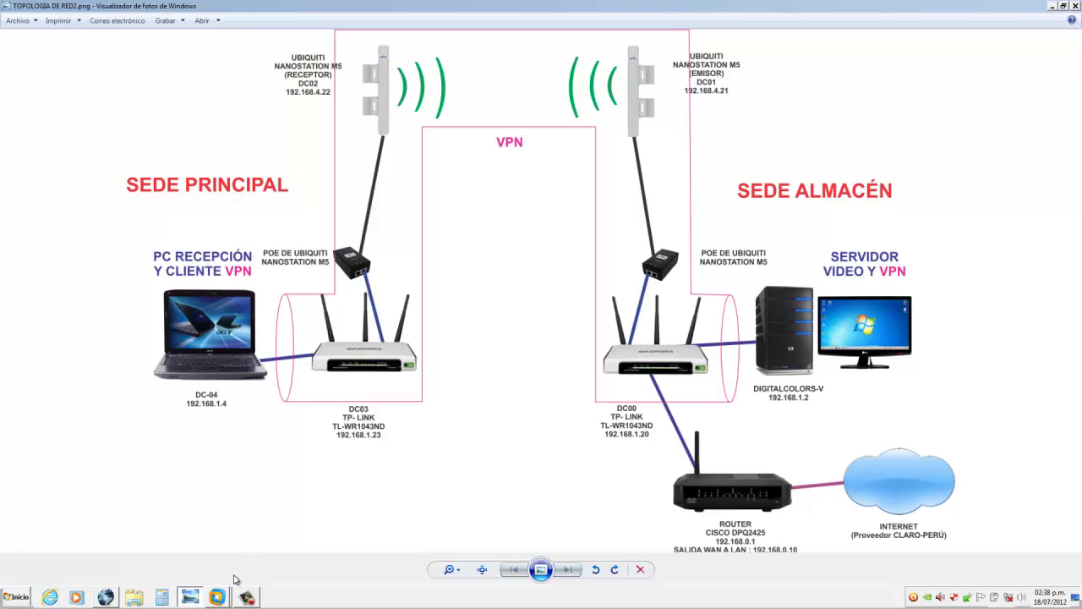
# Step: Switch to the Windows XP Professional virtual machine in VMware Workstation, enlarge its window and launch Firefox inside it
pyautogui.click(219, 598)
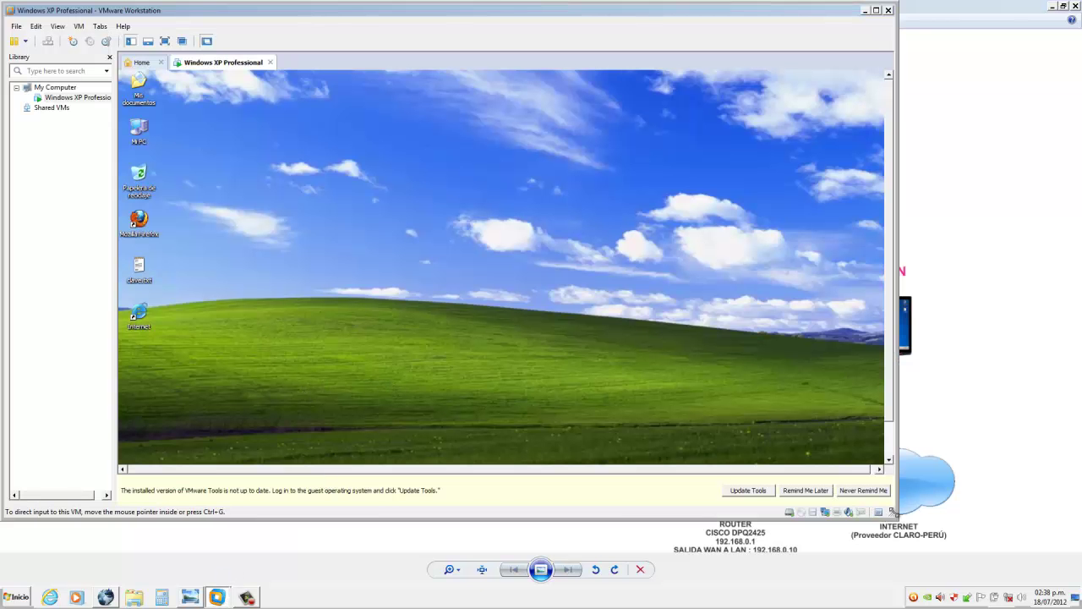
pyautogui.moveTo(894, 513); pyautogui.dragTo(917, 551)
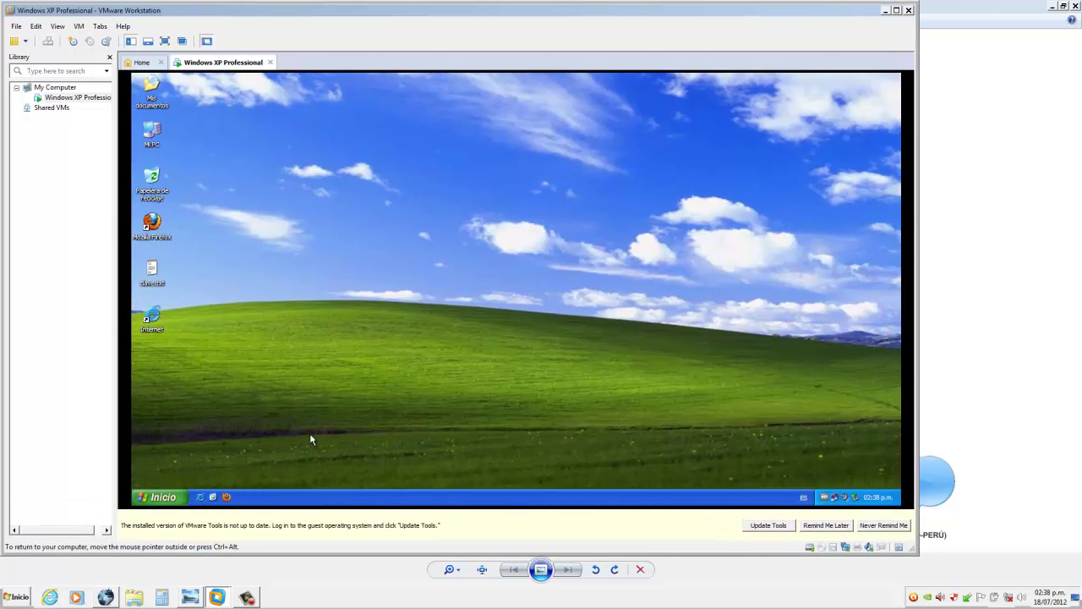
pyautogui.click(227, 497)
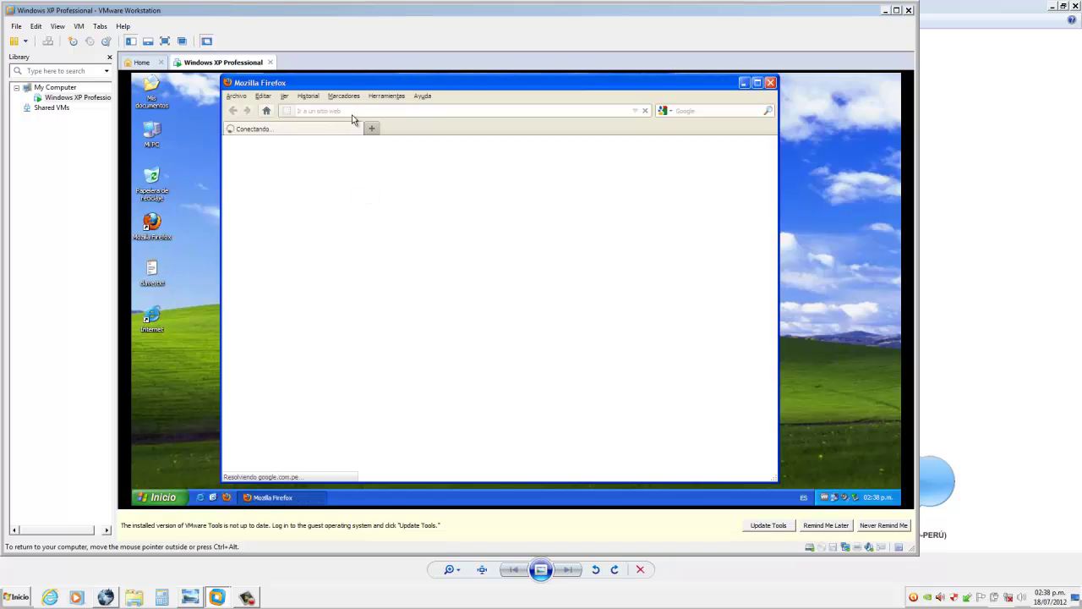
# Step: Log in to the Ubiquiti NanoStation M5 at 192.168.4.21 with the prefilled credentials
pyautogui.write('192')
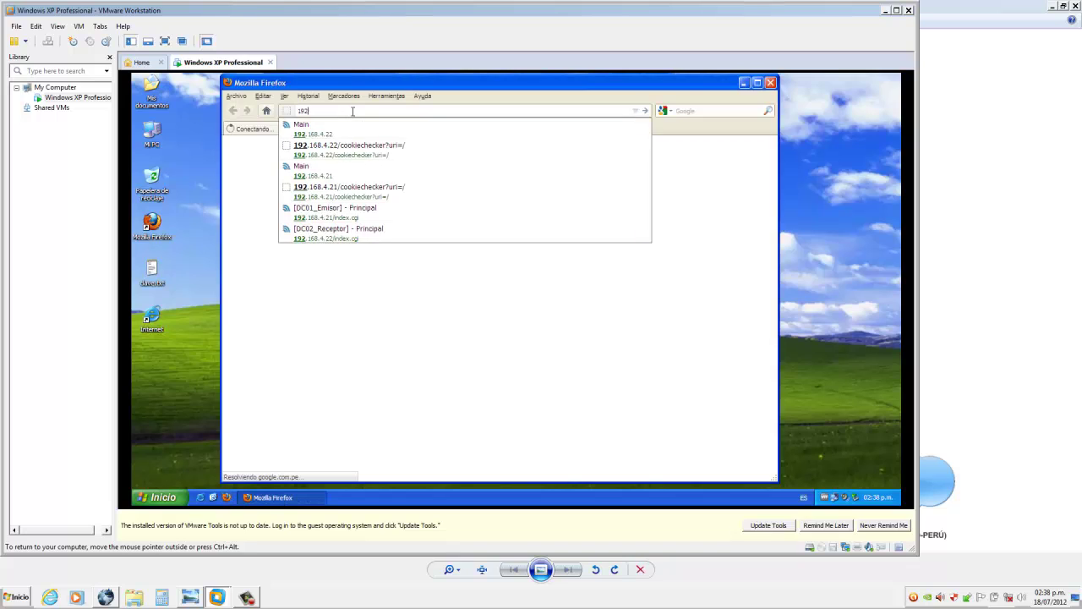
pyautogui.write('.168.4.21')
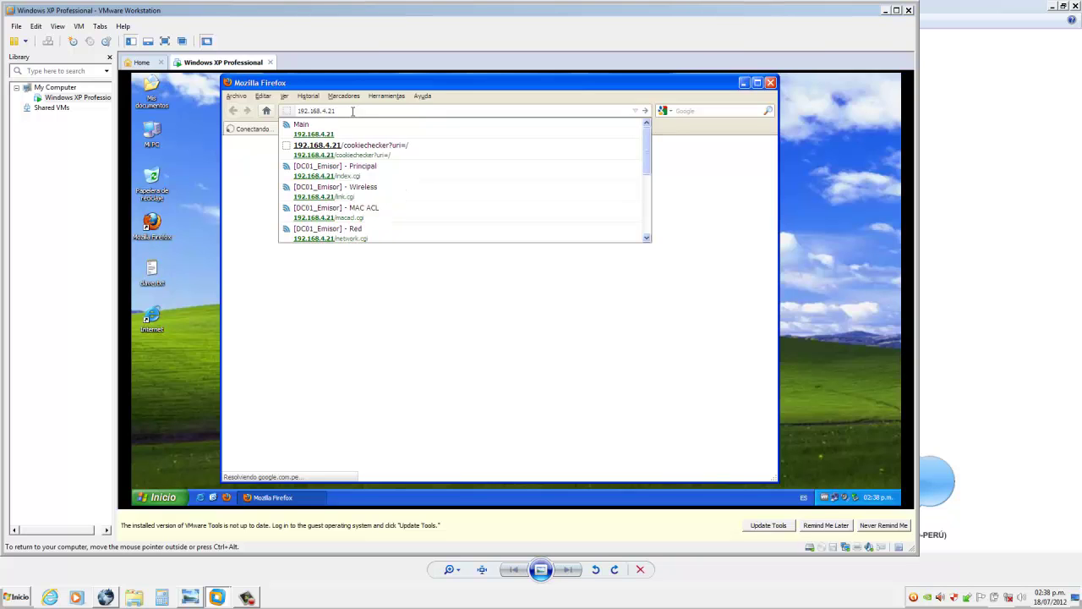
pyautogui.press('Return')
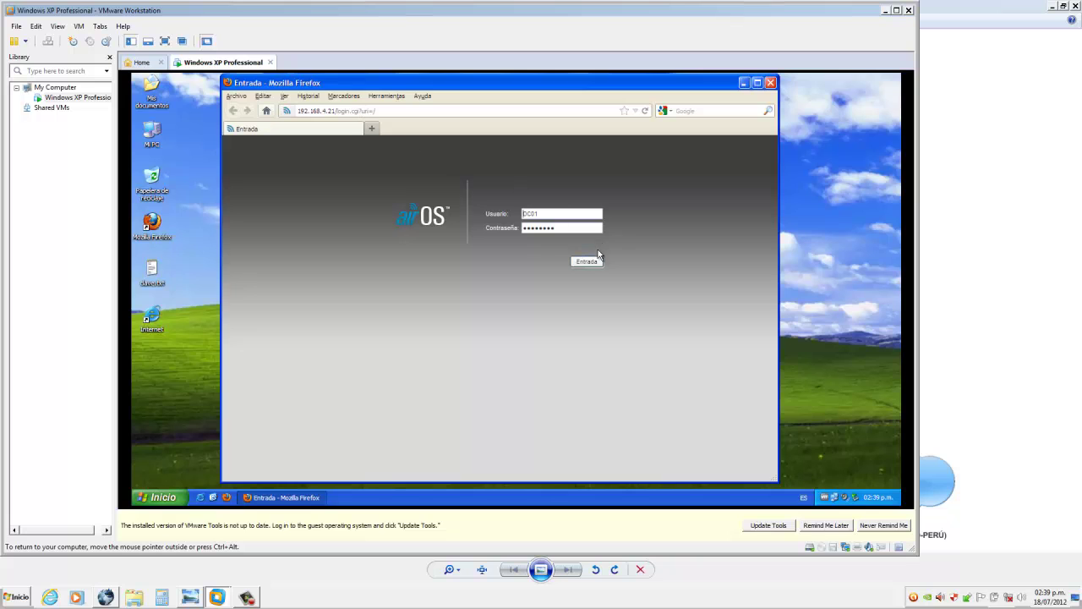
pyautogui.click(593, 262)
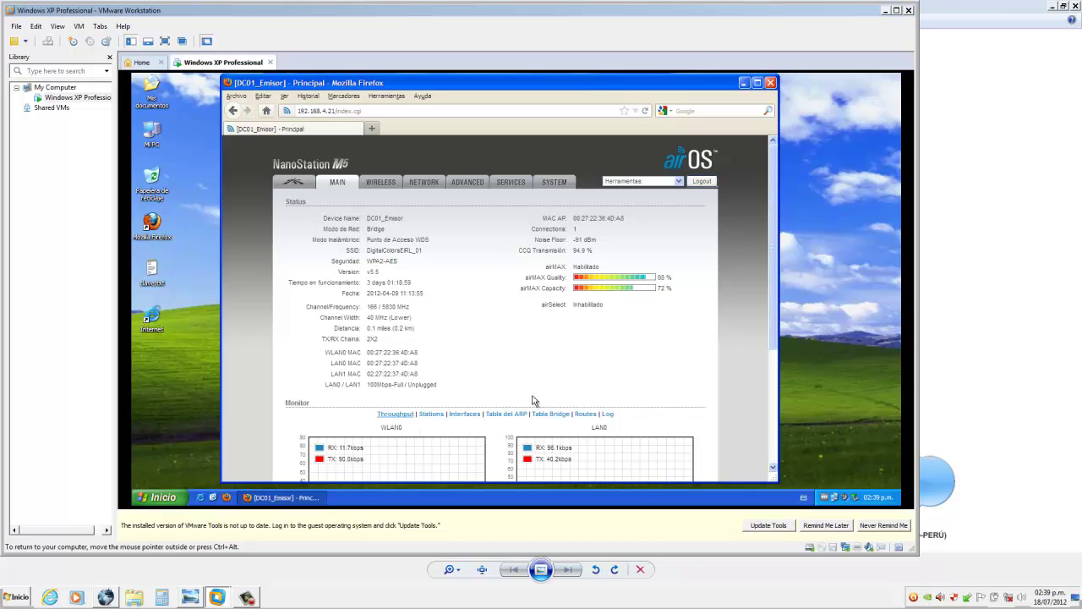
# Step: Examine DC01_Emisor's main status page and throughput graphs, and locate the device in the network topology image
pyautogui.moveTo(774, 328); pyautogui.dragTo(779, 393)
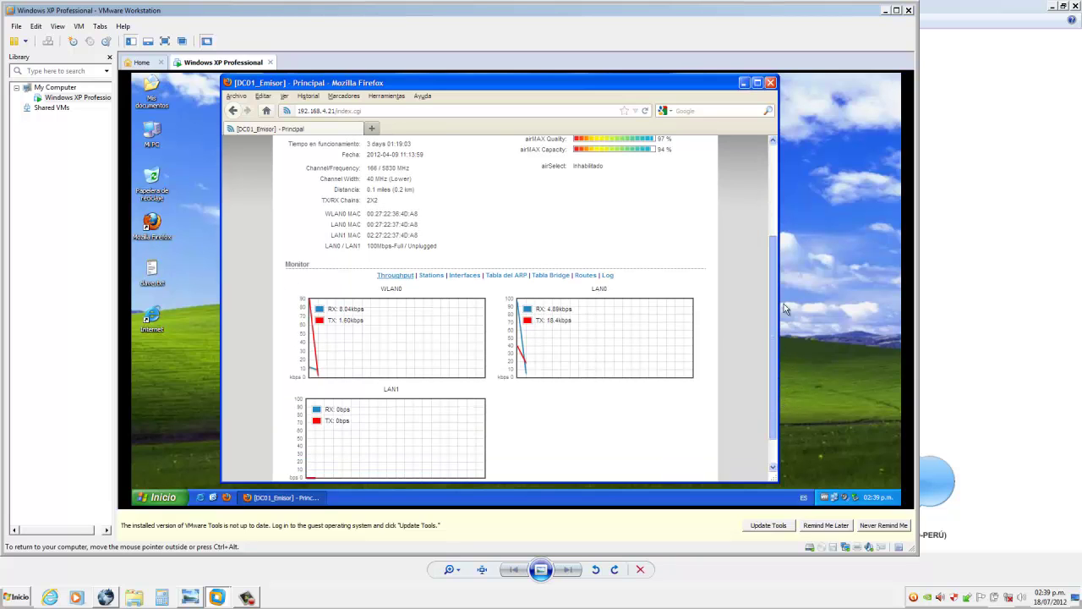
pyautogui.moveTo(782, 364); pyautogui.dragTo(777, 261)
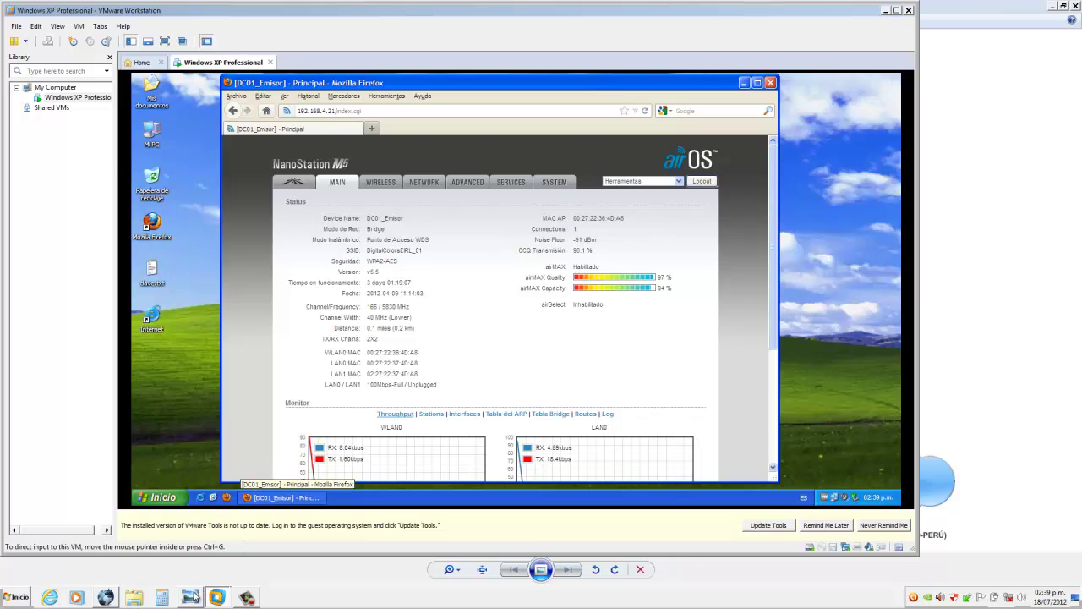
pyautogui.click(195, 596)
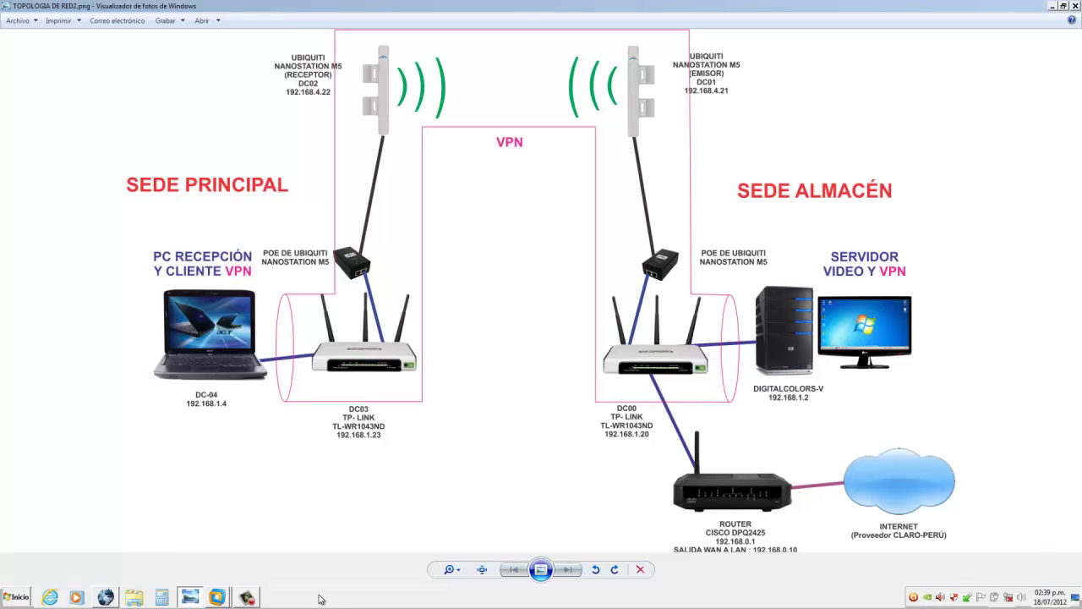
pyautogui.click(218, 597)
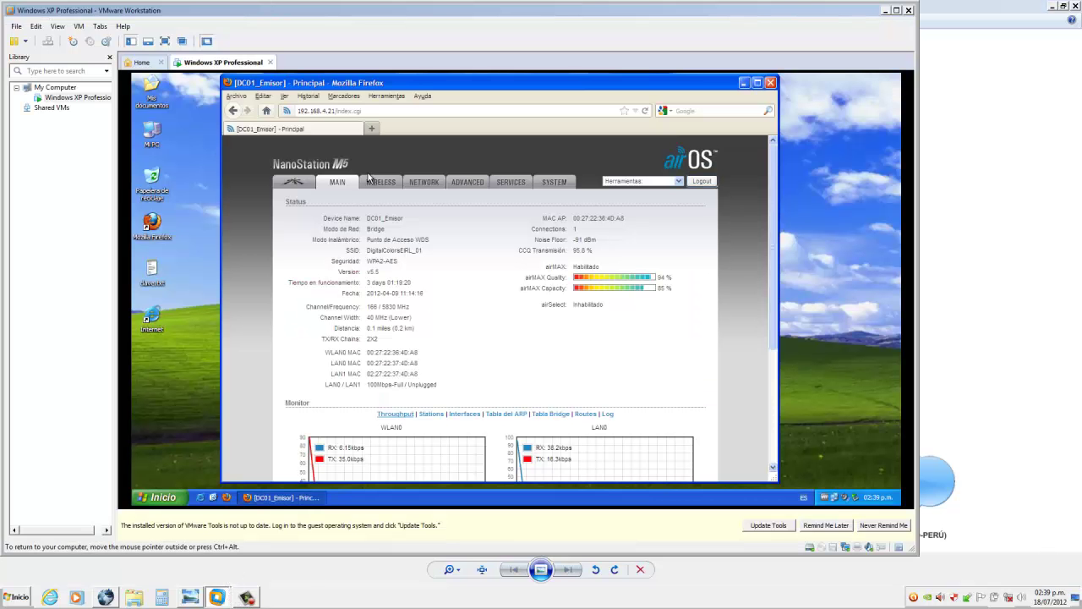
# Step: Log in to the second NanoStation M5 at 192.168.4.22 in a new Firefox tab with the prefilled credentials
pyautogui.click(373, 130)
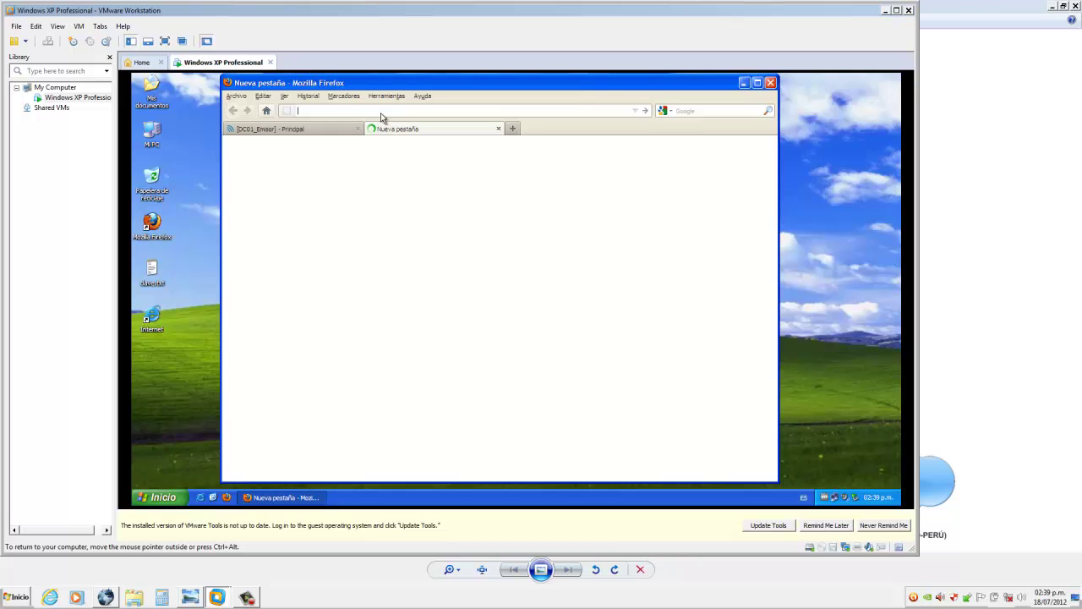
pyautogui.write('192')
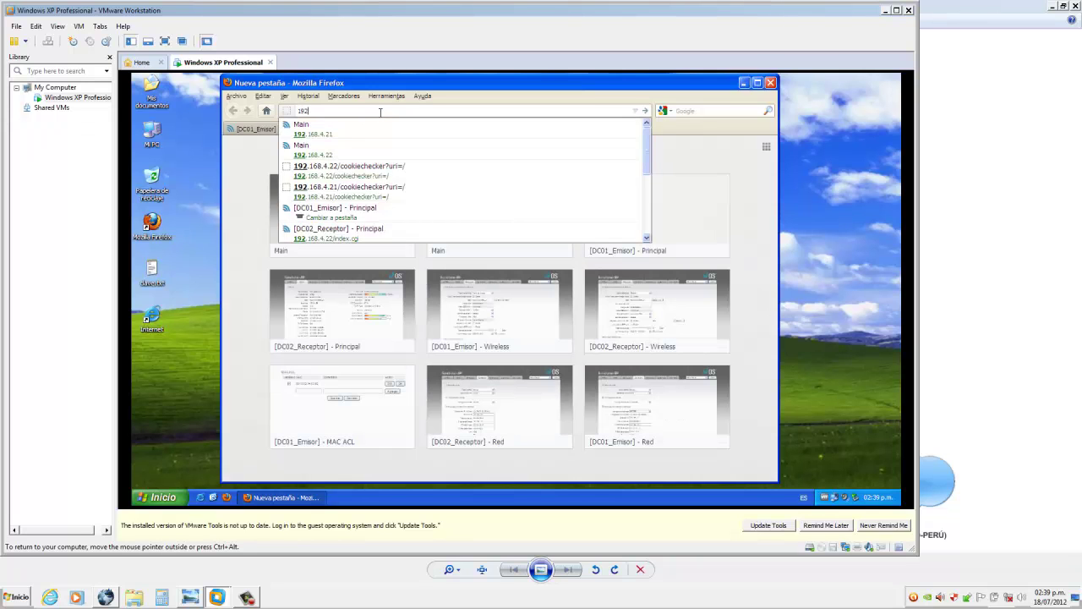
pyautogui.write('.168')
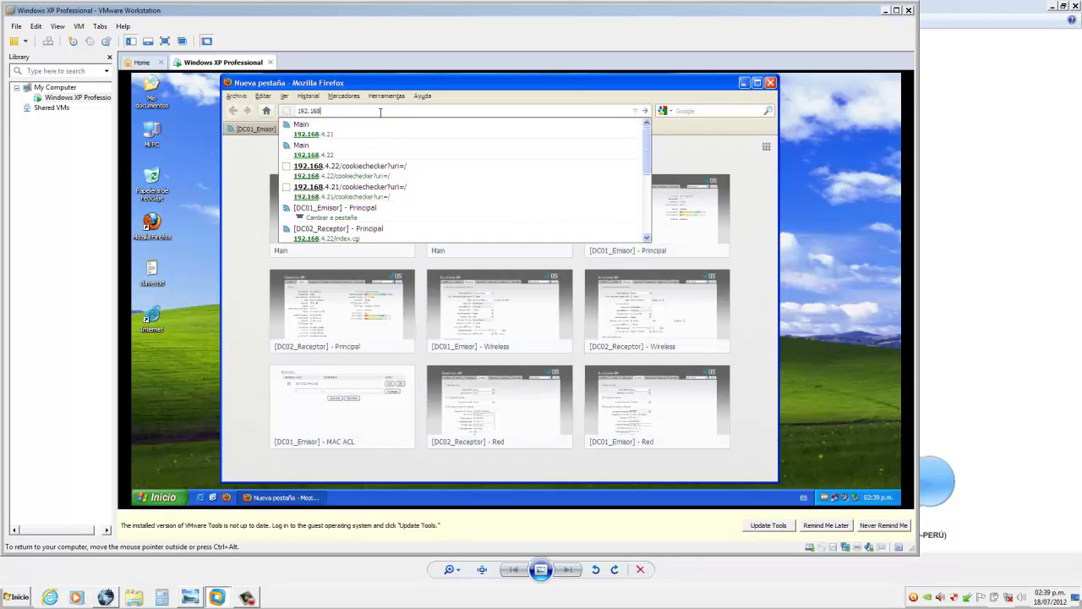
pyautogui.write('.4.22')
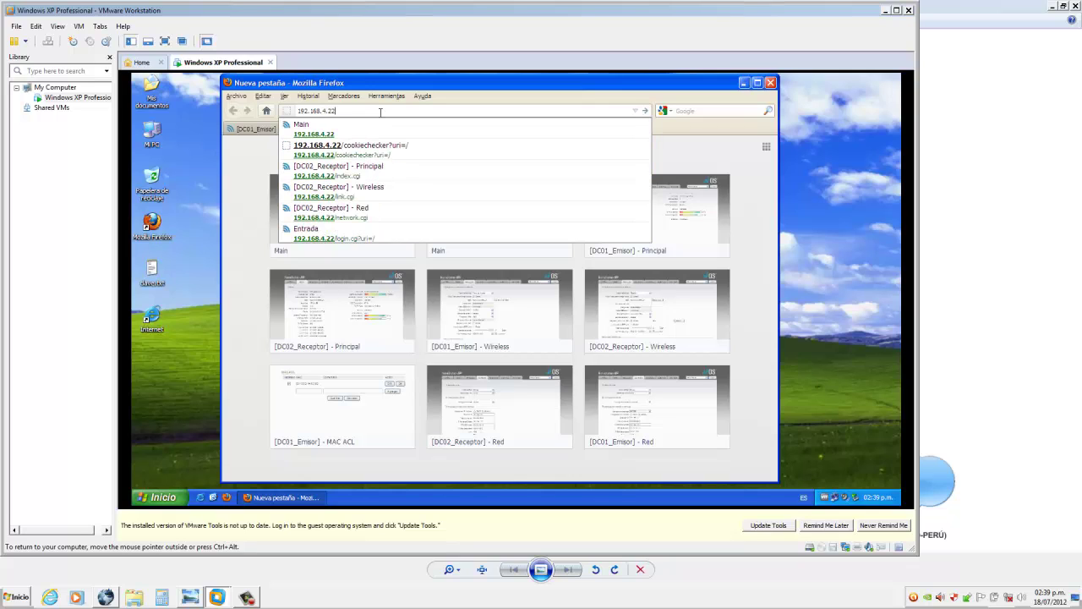
pyautogui.press('Return')
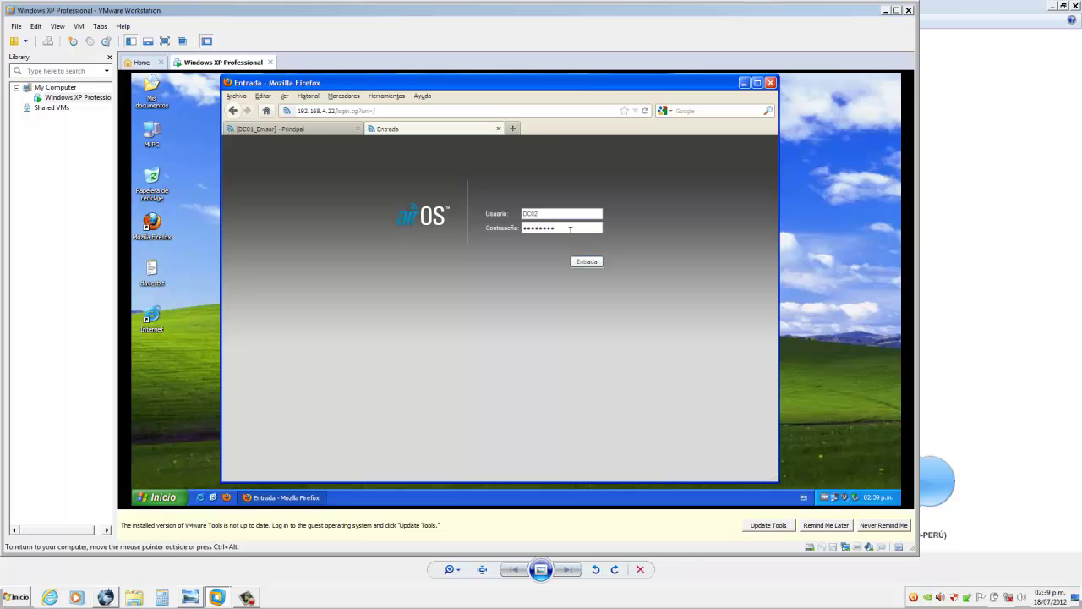
pyautogui.click(595, 263)
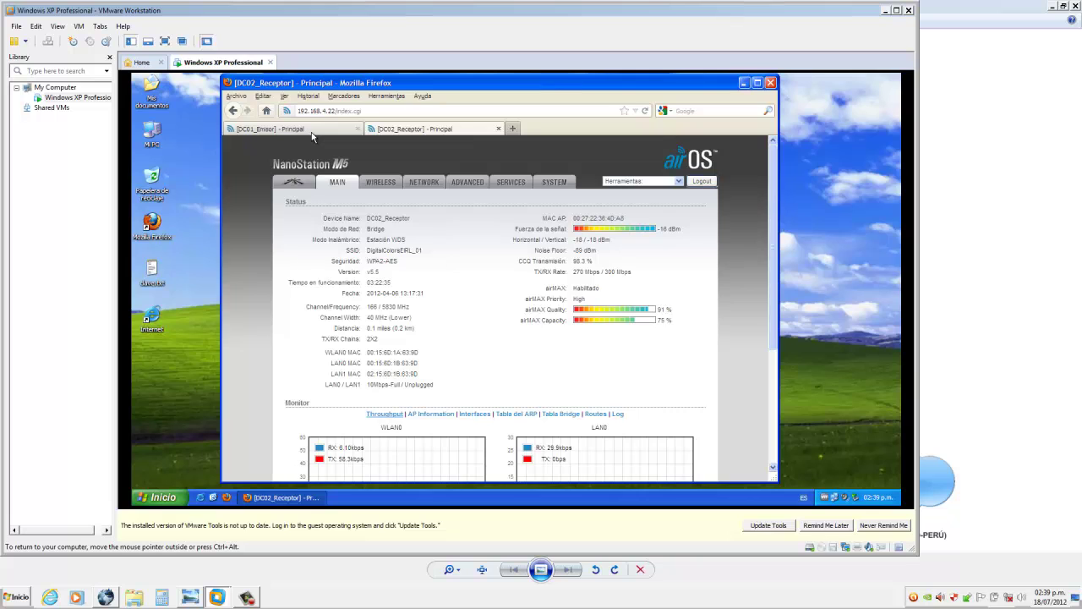
# Step: Review DC01_Emisor's main status again and its basic wireless configuration and wireless security settings
pyautogui.click(311, 131)
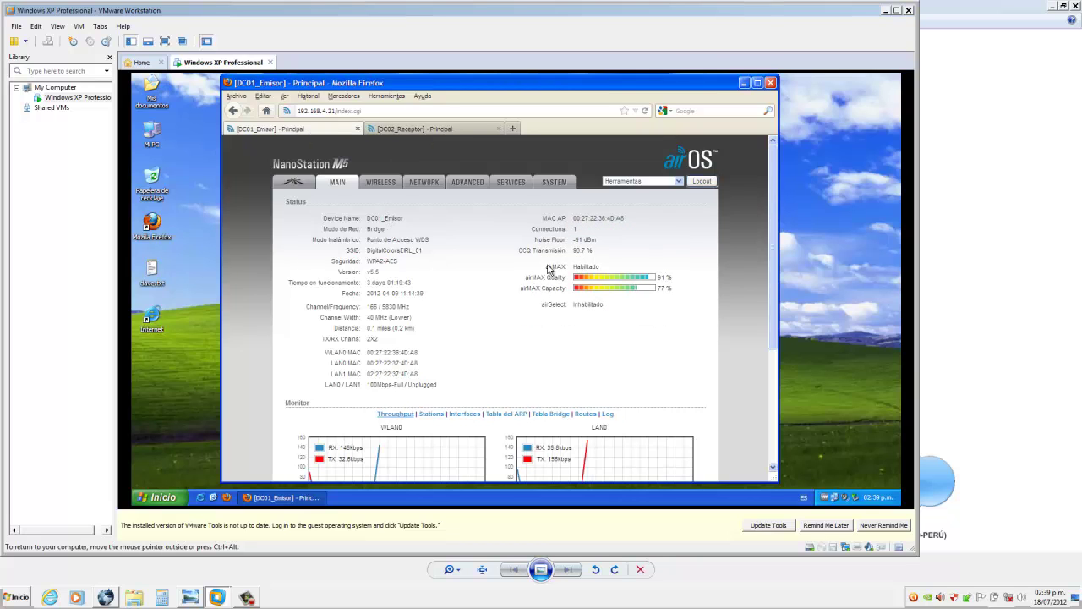
pyautogui.moveTo(772, 252)
pyautogui.mouseDown()
pyautogui.moveTo(782, 294)
pyautogui.moveTo(782, 241)
pyautogui.mouseUp()
pyautogui.click(380, 183)
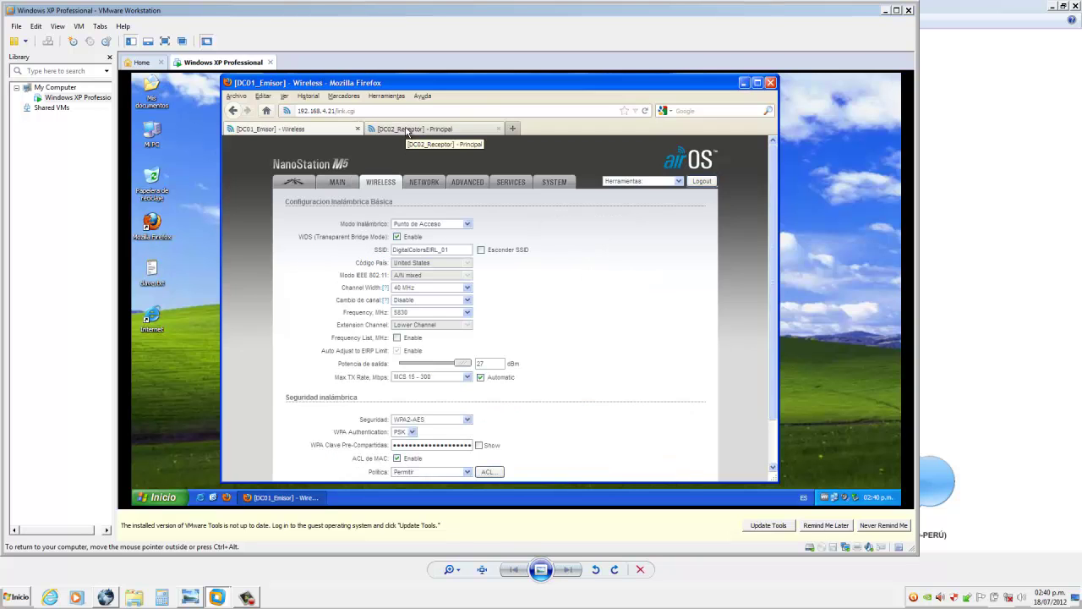
pyautogui.scroll(-1, 779, 371)
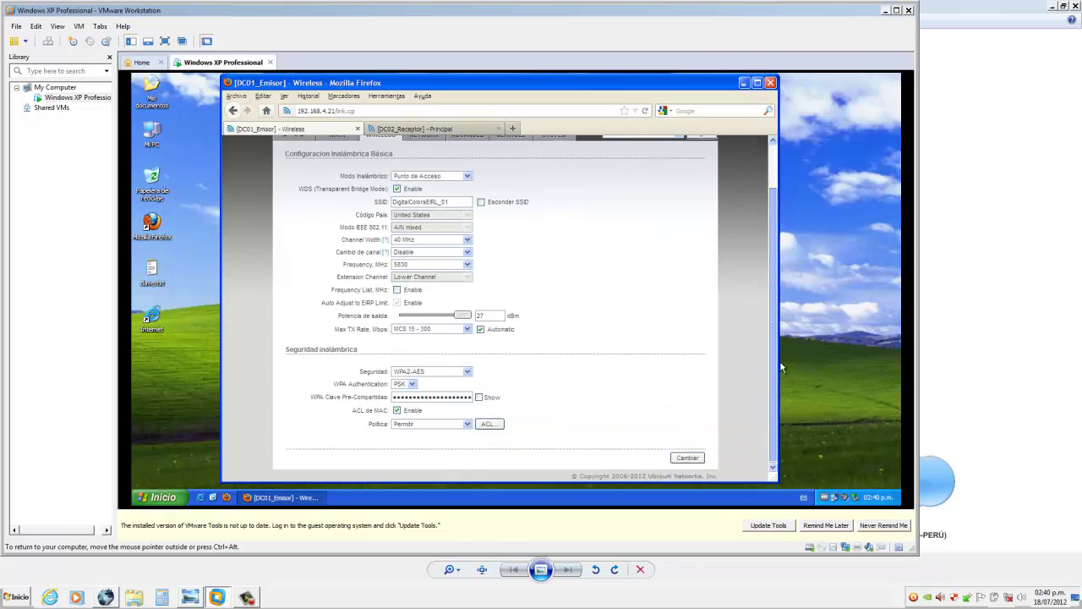
pyautogui.scroll(1, 780, 361)
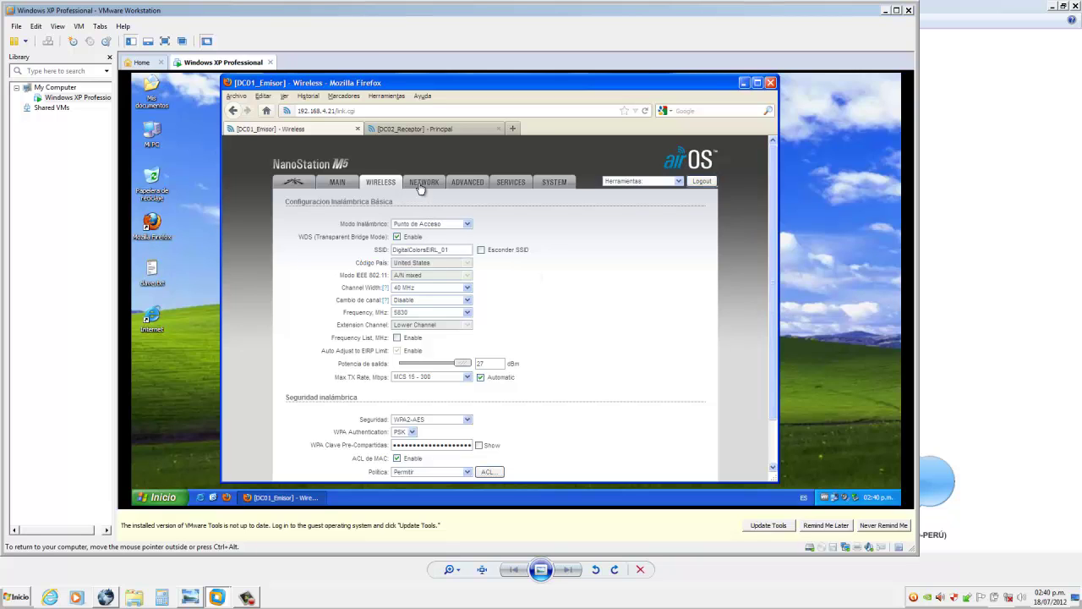
# Step: Review DC02_Receptor's basic wireless configuration and wireless security settings
pyautogui.click(404, 129)
pyautogui.click(382, 183)
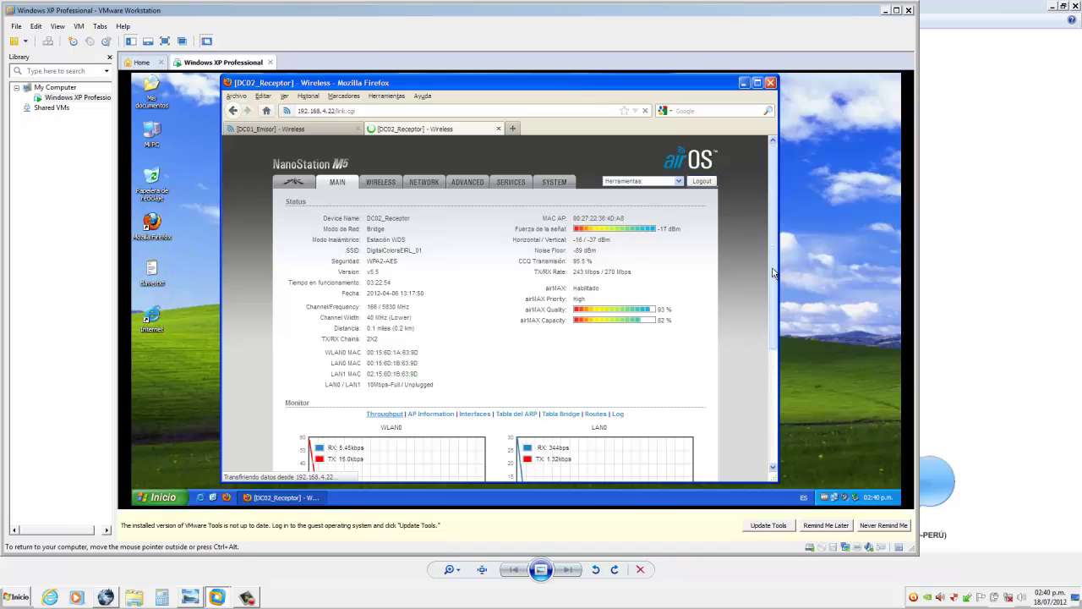
pyautogui.scroll(-1, 777, 269)
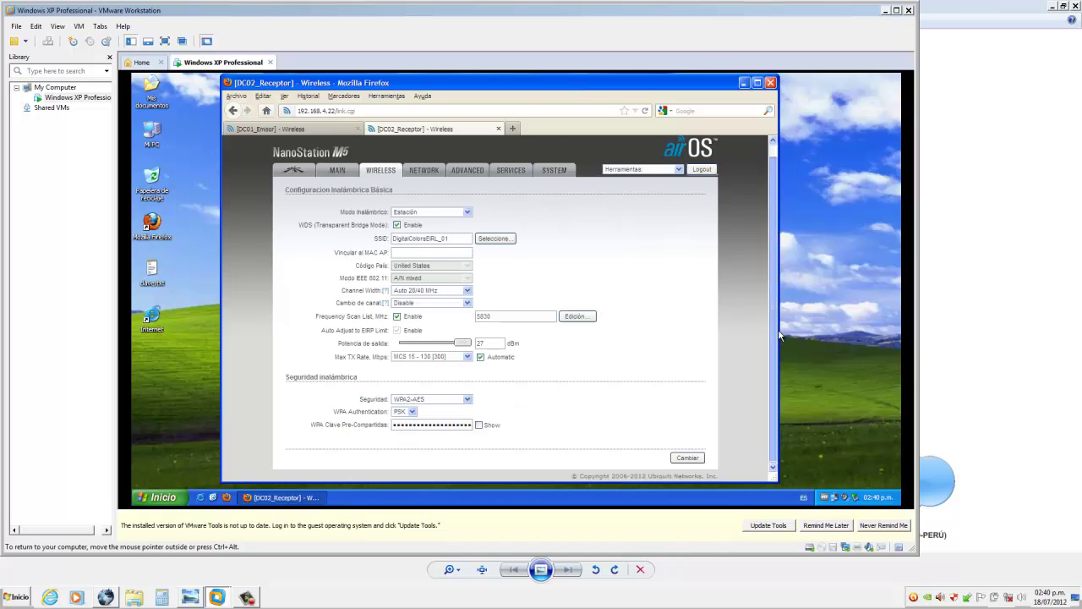
# Step: Review DC01_Emisor's network role, configuration mode and management network settings, including its IP address
pyautogui.click(311, 130)
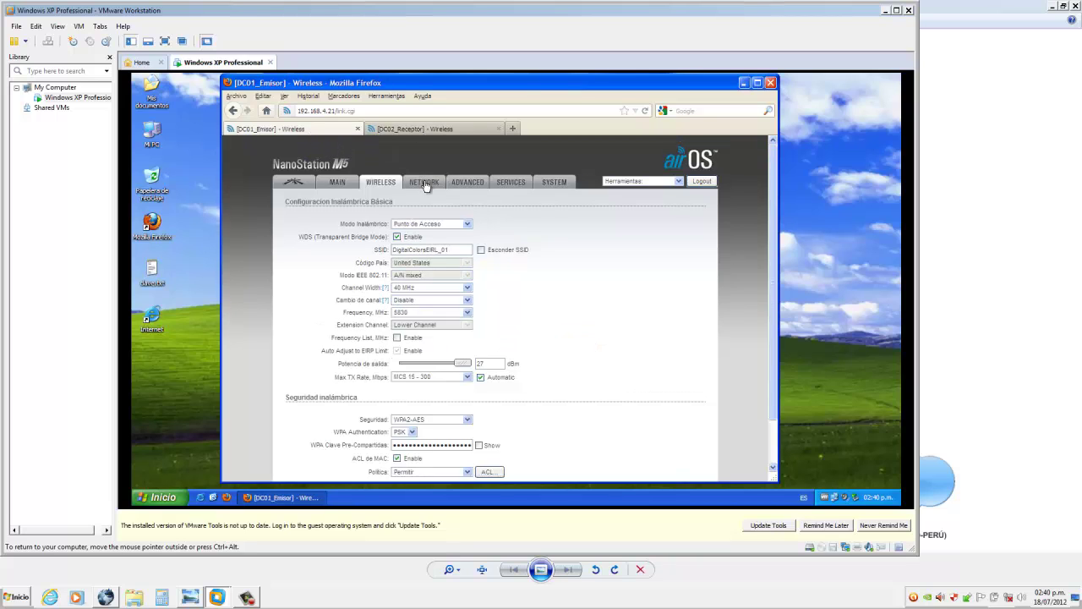
pyautogui.click(426, 184)
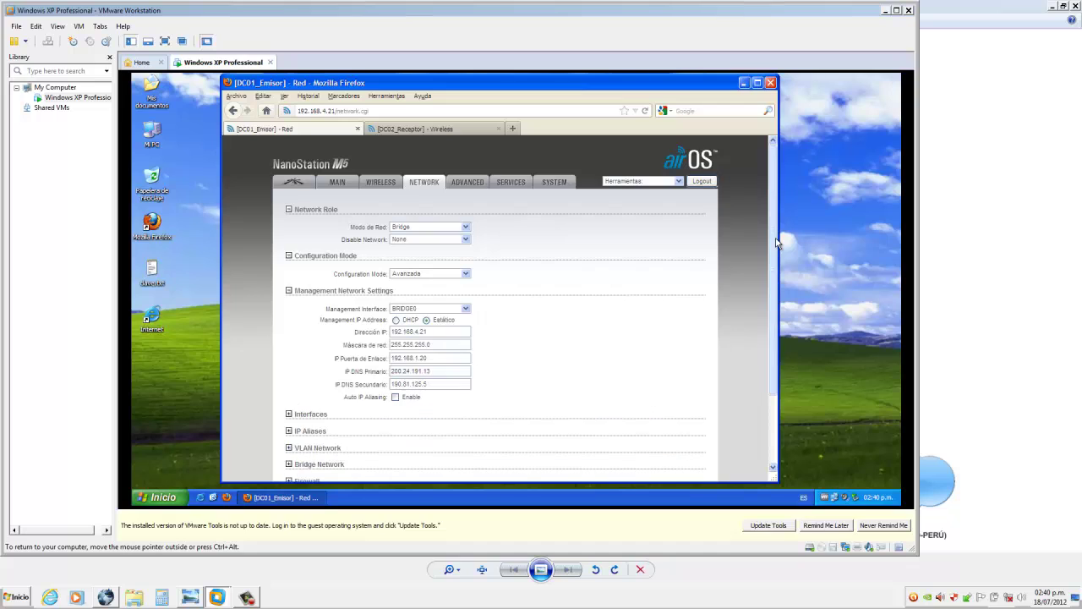
pyautogui.tripleClick(430, 332)
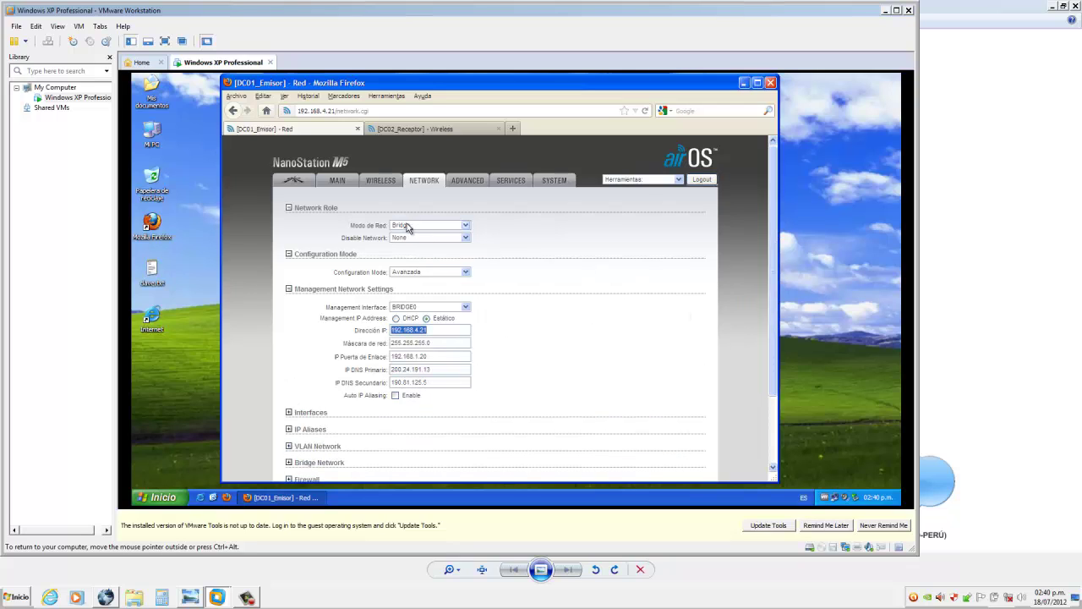
# Step: Review DC02_Receptor's network role, configuration mode and static management IP settings
pyautogui.click(415, 129)
pyautogui.click(435, 179)
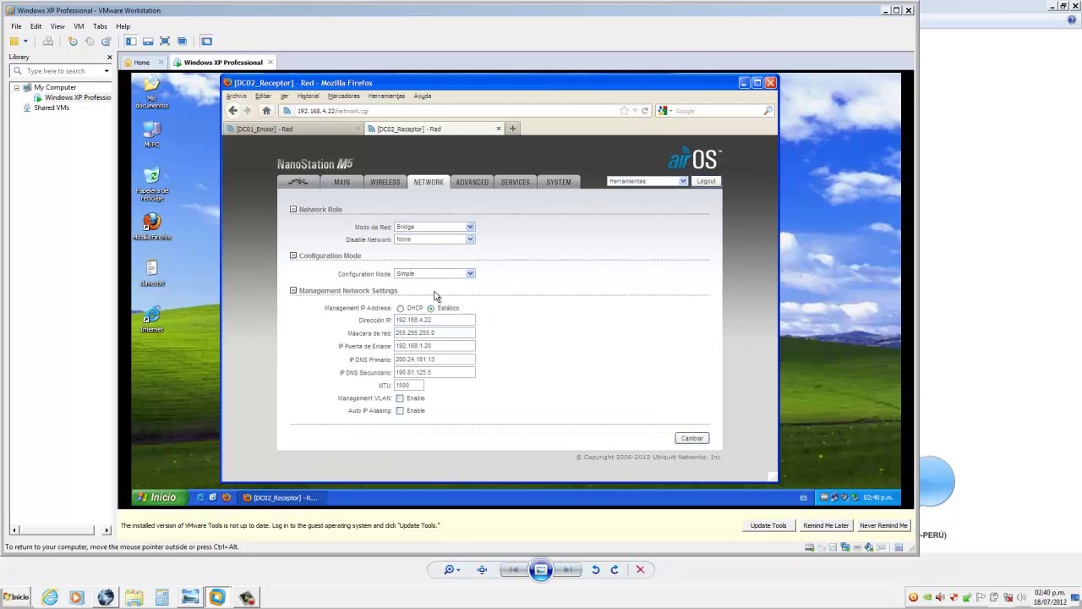
pyautogui.tripleClick(409, 317)
pyautogui.click(491, 312)
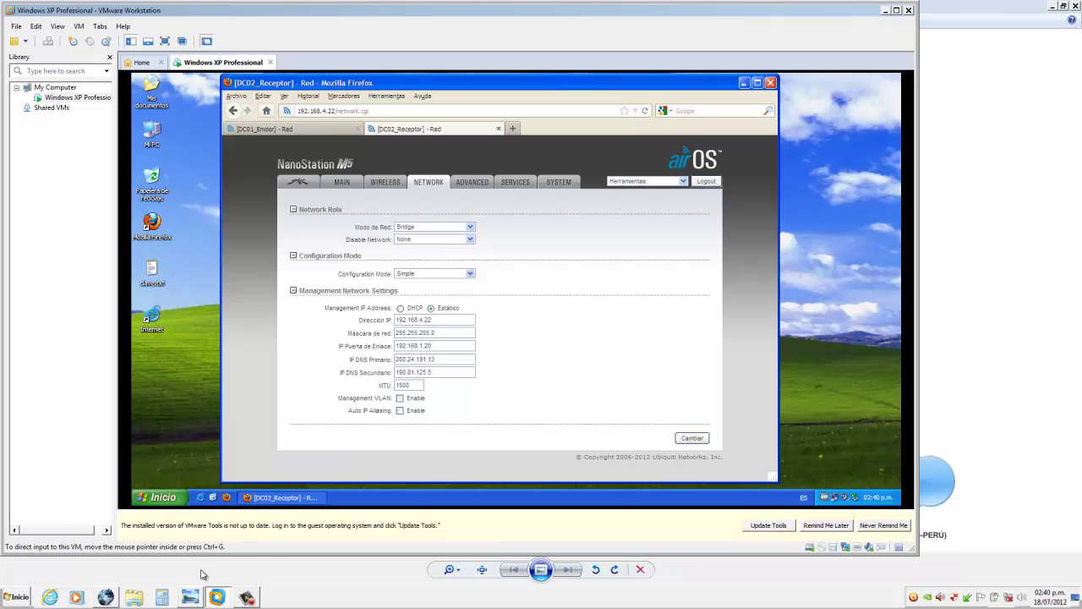
# Step: Locate router DC03 in the topology image, and log in to it at 192.168.1.23 in a Waterfox tab with the prefilled credentials
pyautogui.click(192, 596)
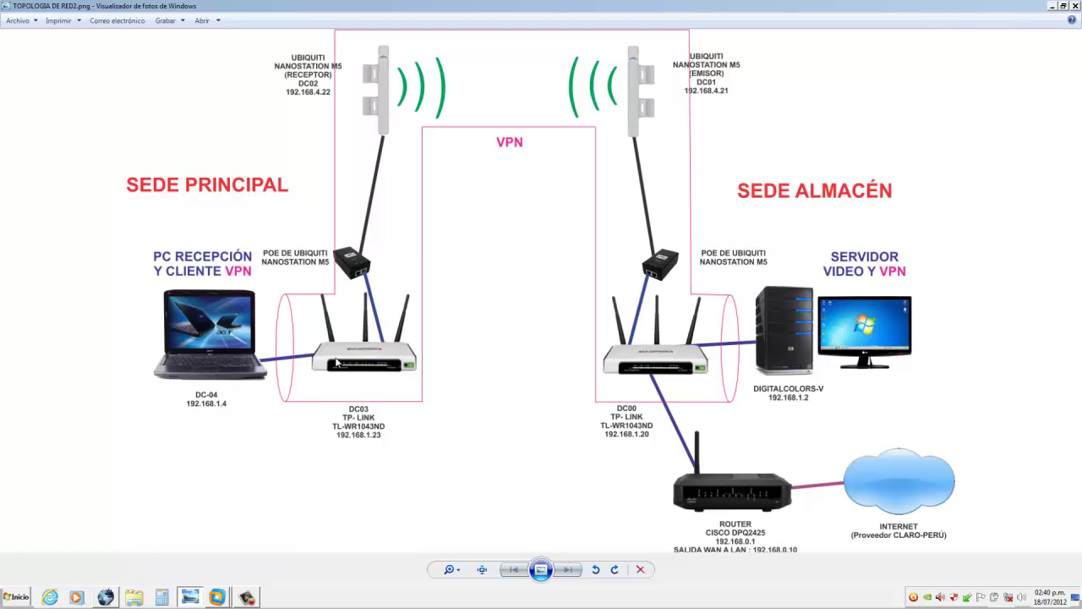
pyautogui.click(105, 598)
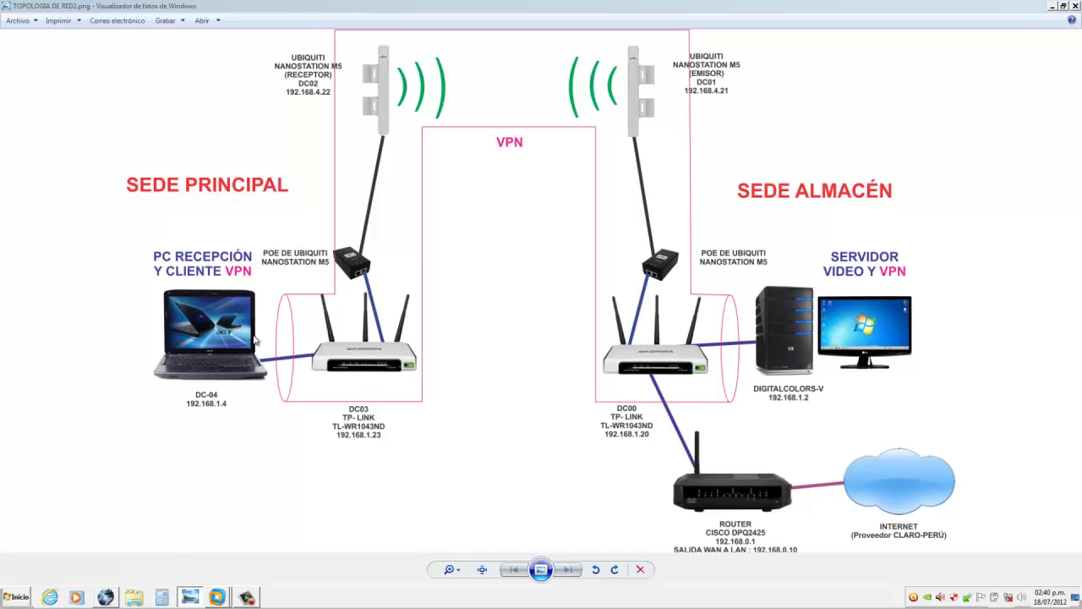
pyautogui.click(288, 55)
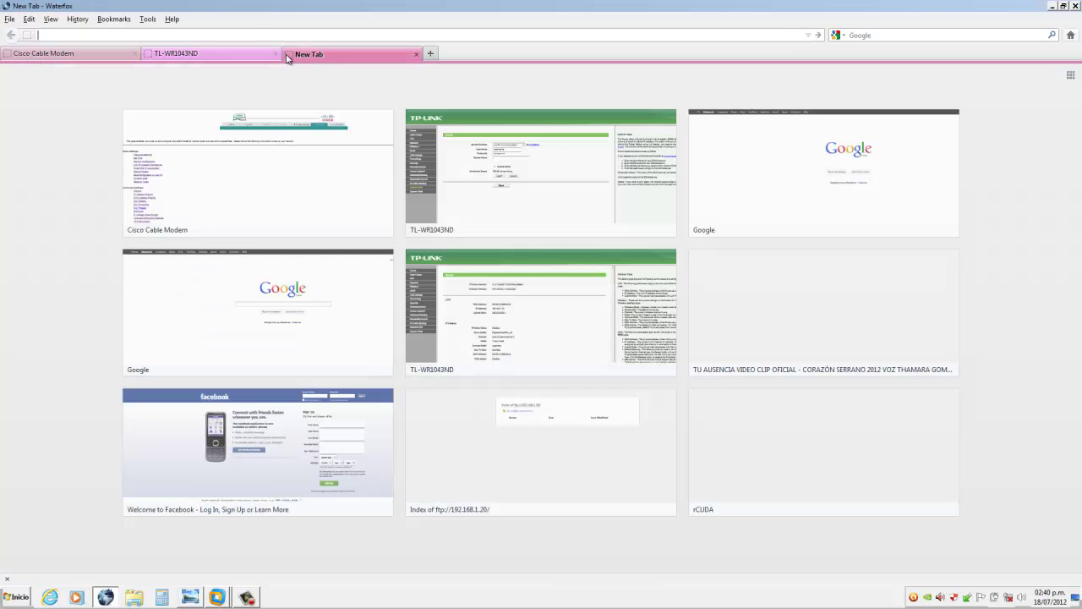
pyautogui.write('1')
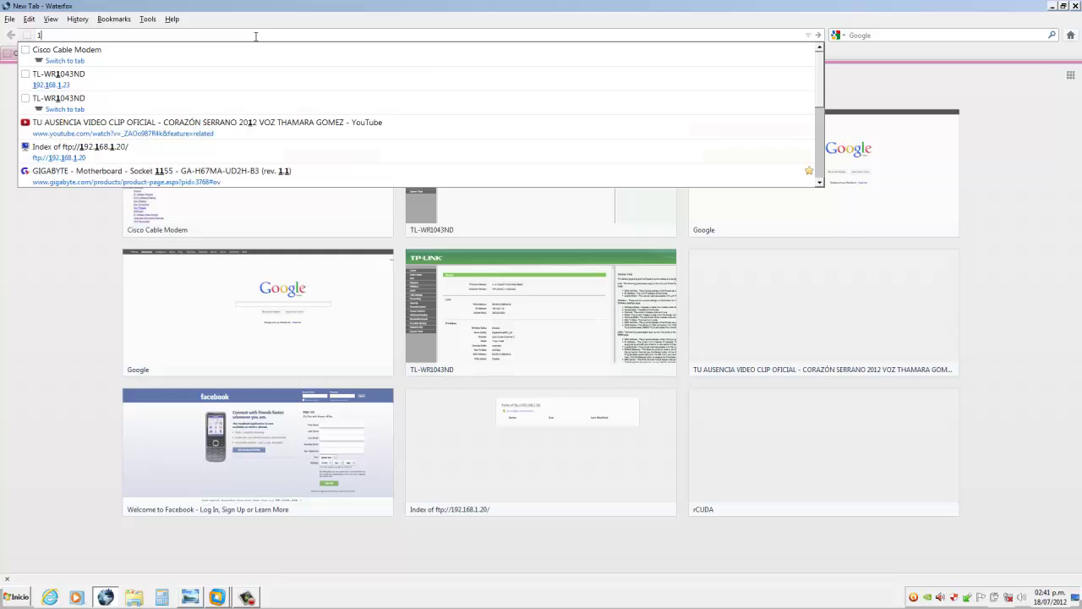
pyautogui.write('92.168')
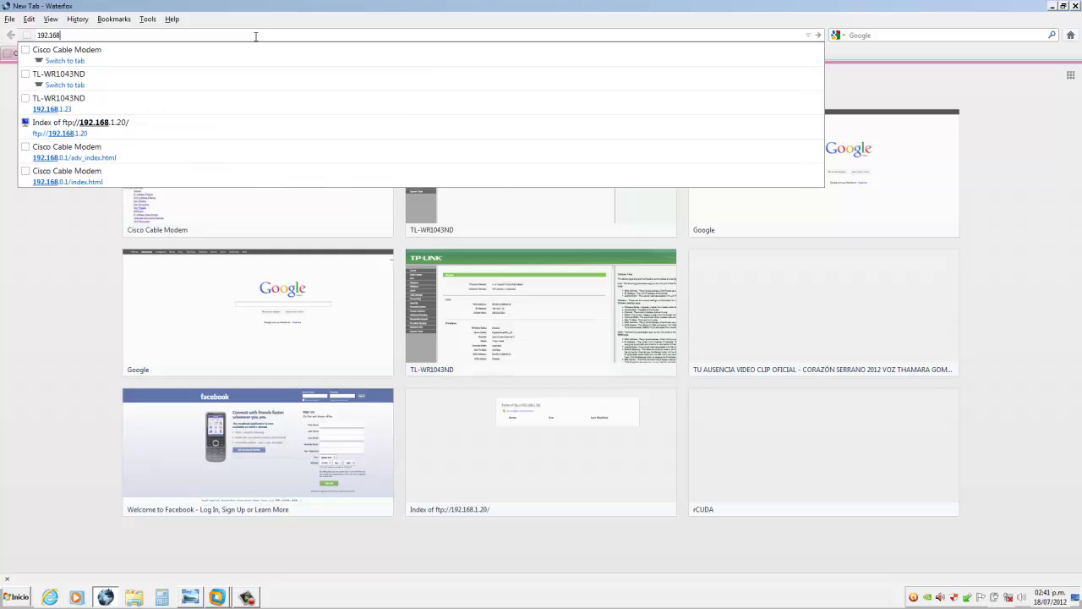
pyautogui.write('.1.23')
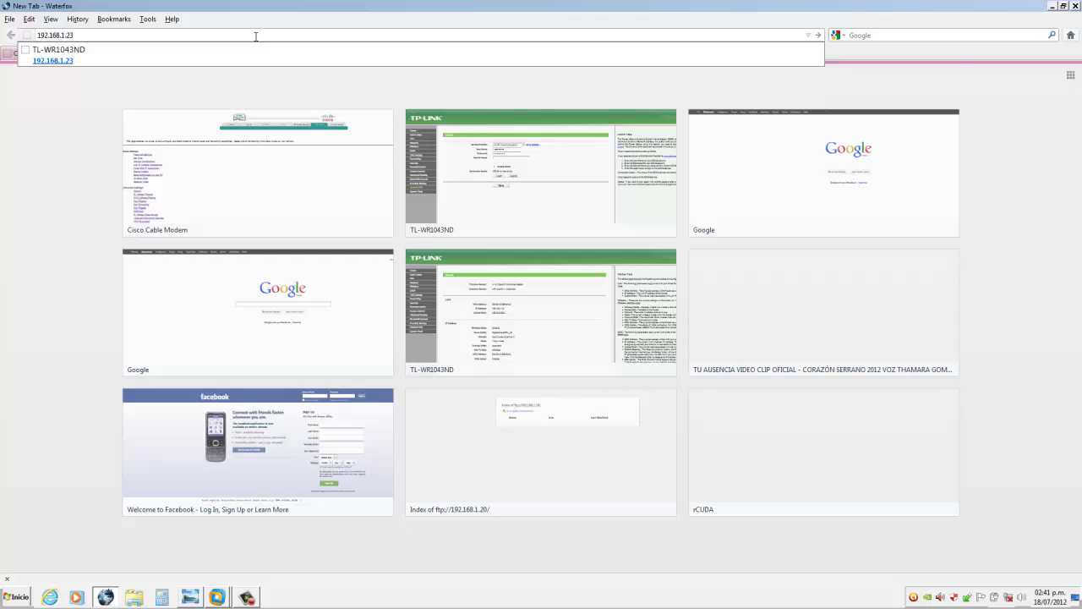
pyautogui.press('Return')
pyautogui.press('Return')
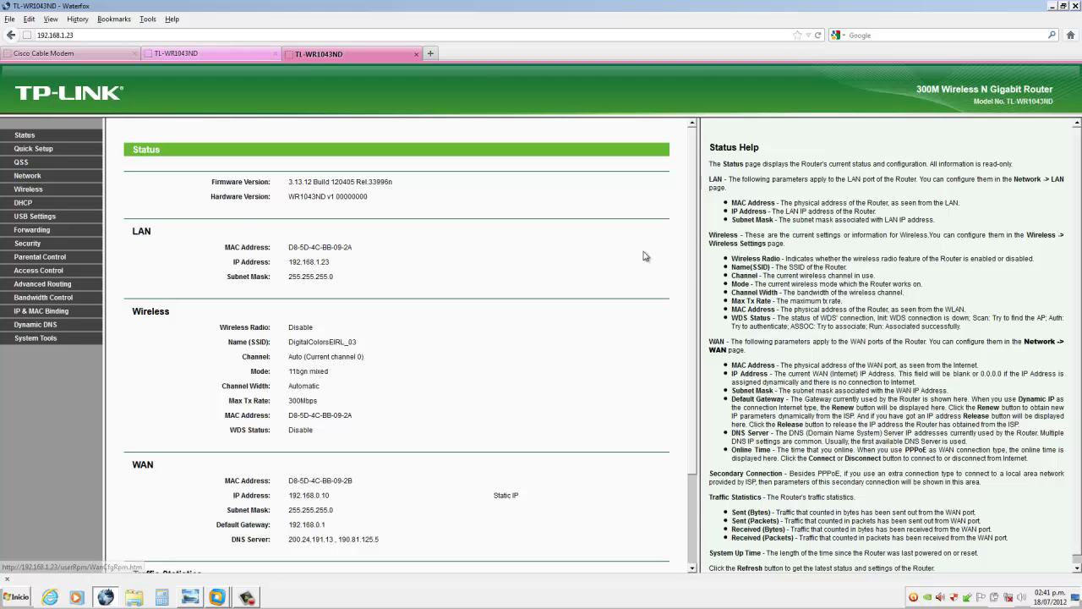
# Step: Review the DC03 router's status page and its WAN and LAN address settings
pyautogui.moveTo(694, 259)
pyautogui.mouseDown()
pyautogui.moveTo(708, 273)
pyautogui.moveTo(714, 254)
pyautogui.mouseUp()
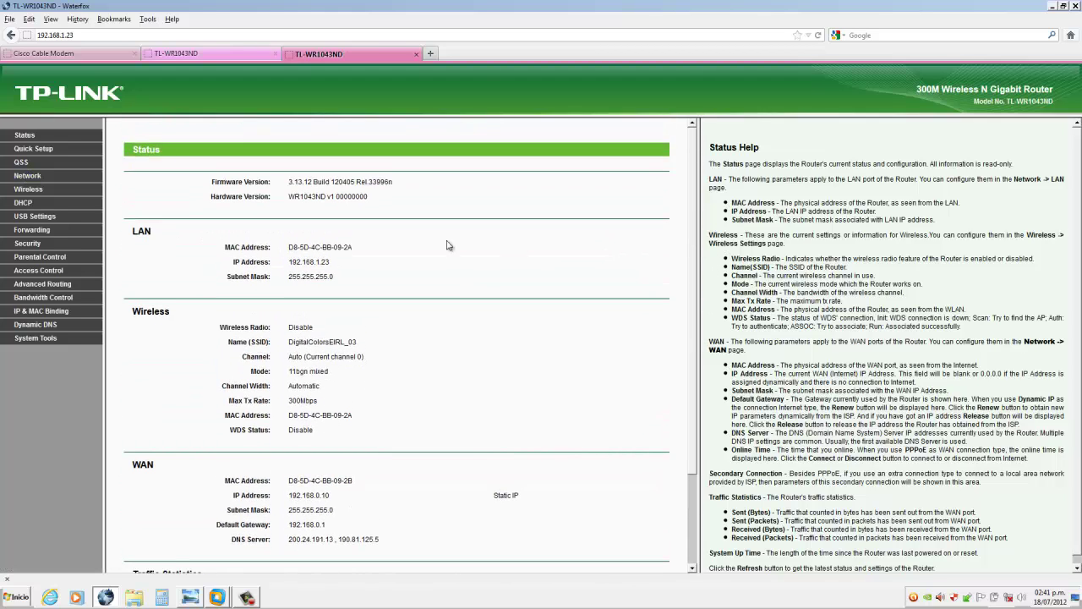
pyautogui.click(31, 179)
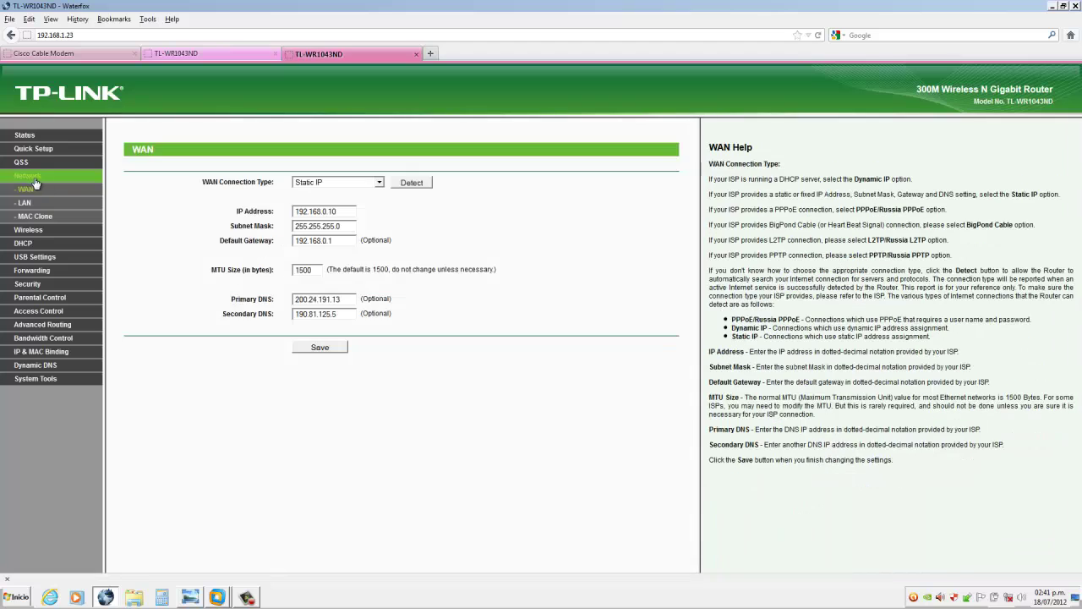
pyautogui.tripleClick(290, 213)
pyautogui.press('Tab')
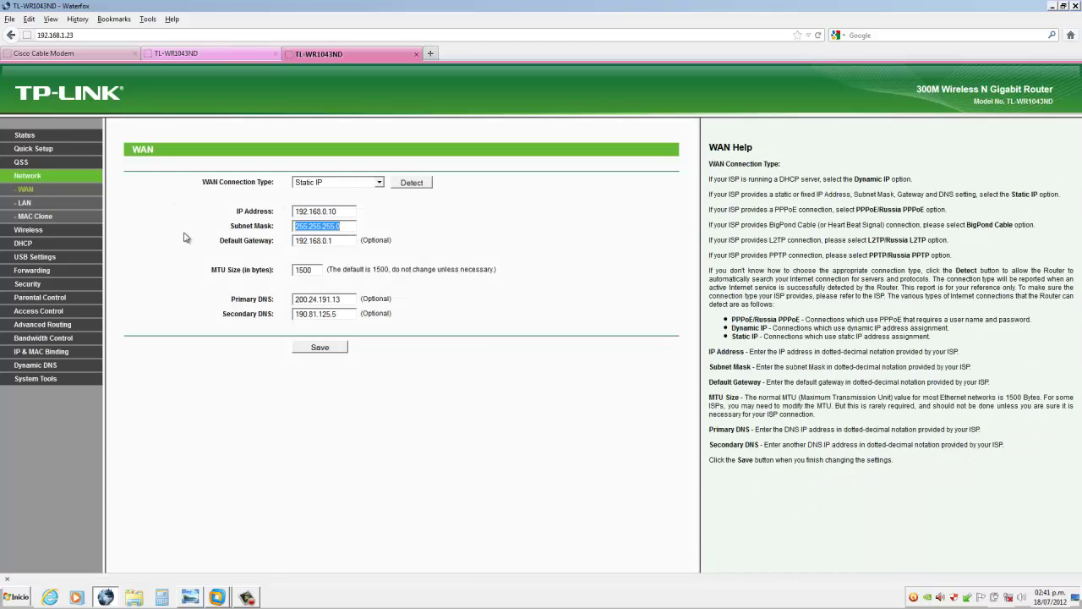
pyautogui.click(27, 205)
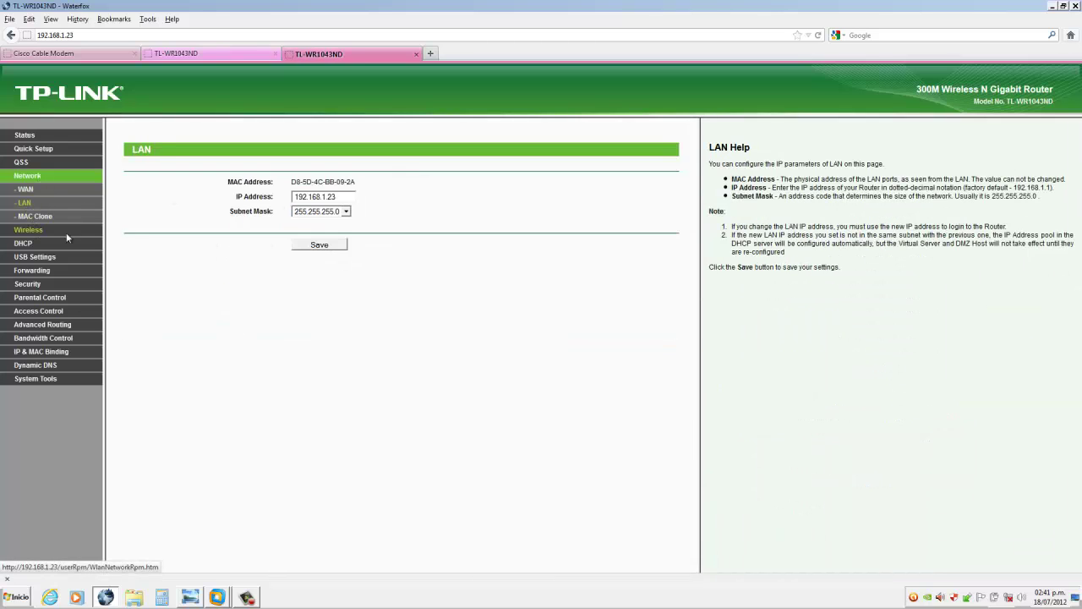
pyautogui.moveTo(347, 197); pyautogui.dragTo(258, 198)
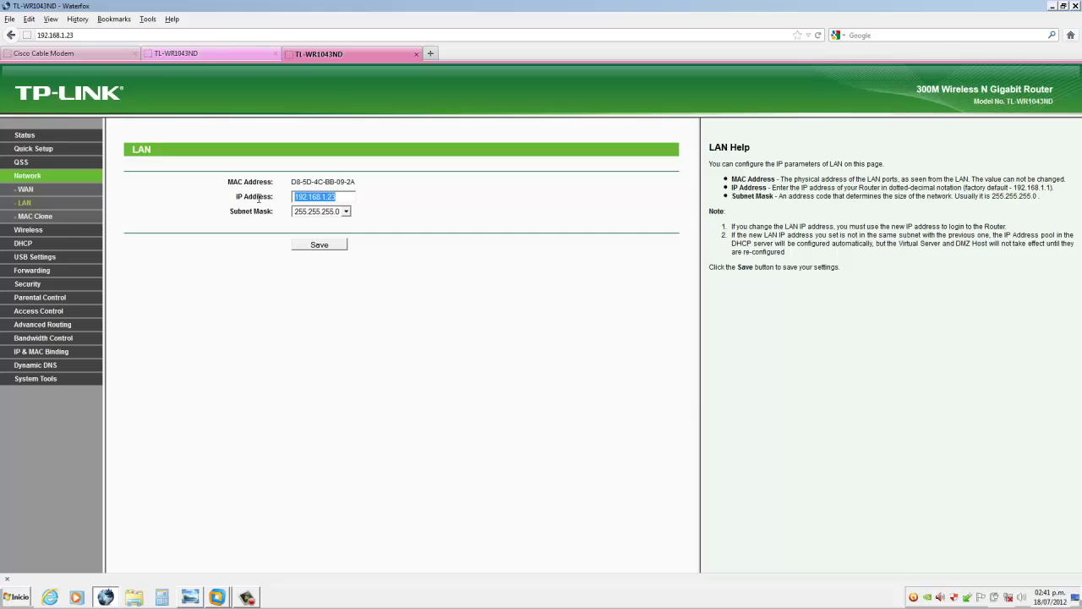
# Step: Review the DC03 router's wireless settings, MAC filtering and wireless security options
pyautogui.click(41, 232)
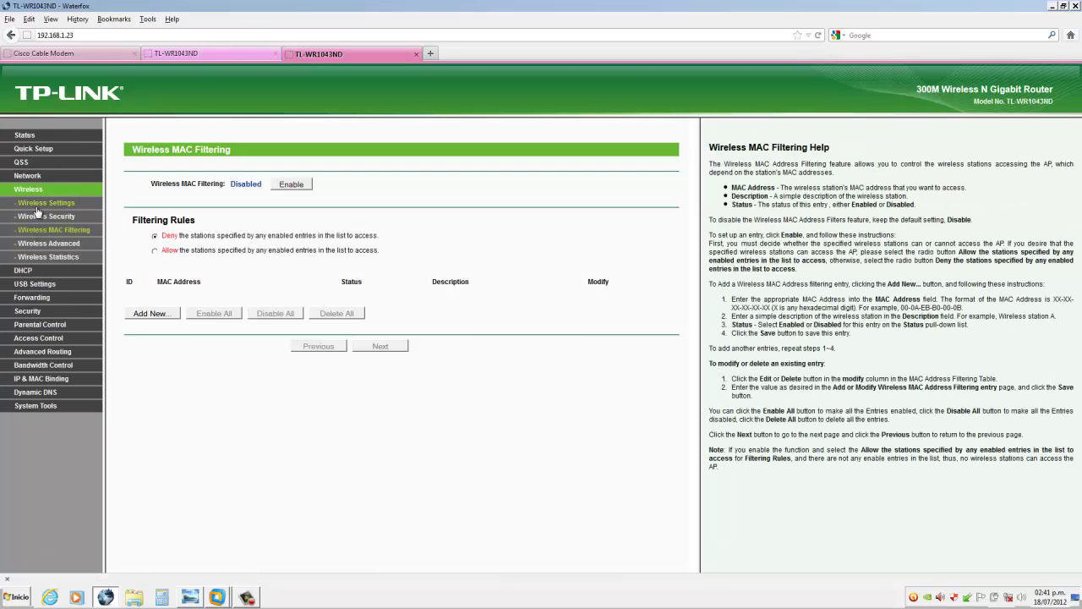
pyautogui.click(39, 204)
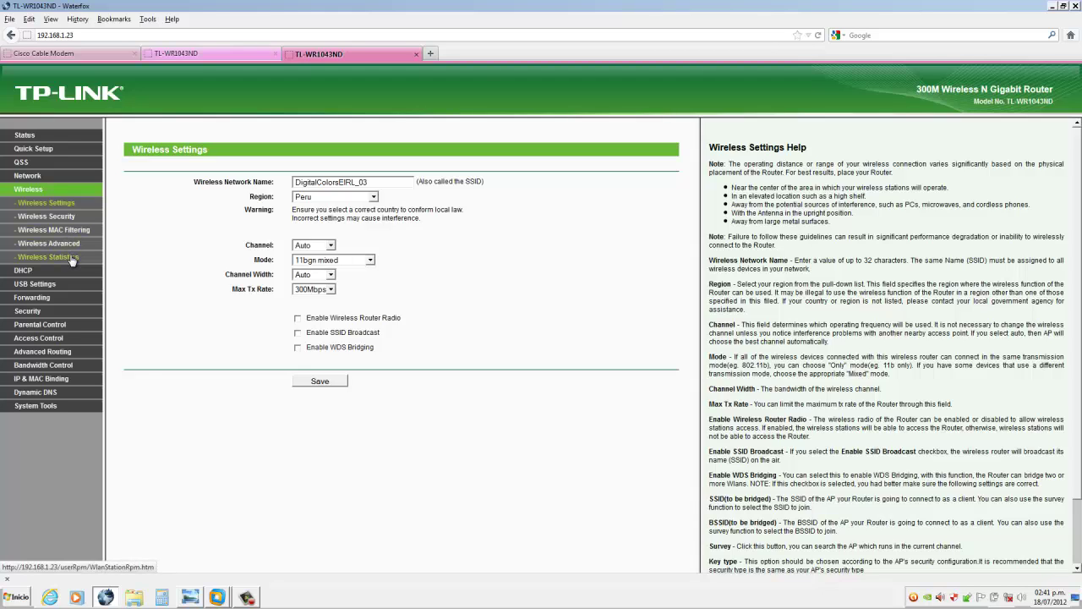
pyautogui.click(53, 218)
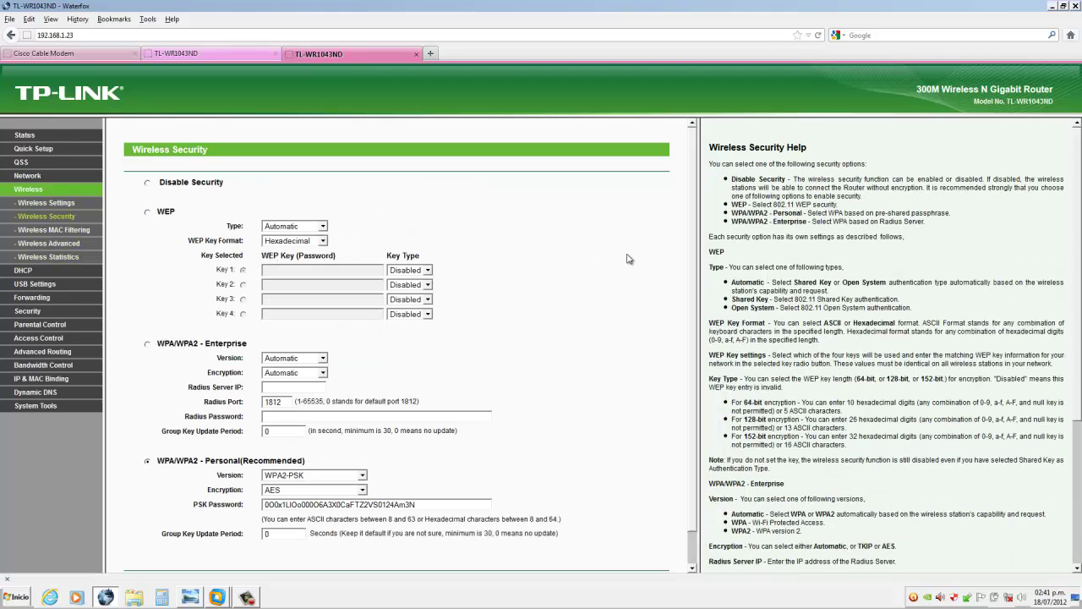
pyautogui.scroll(-1, 690, 247)
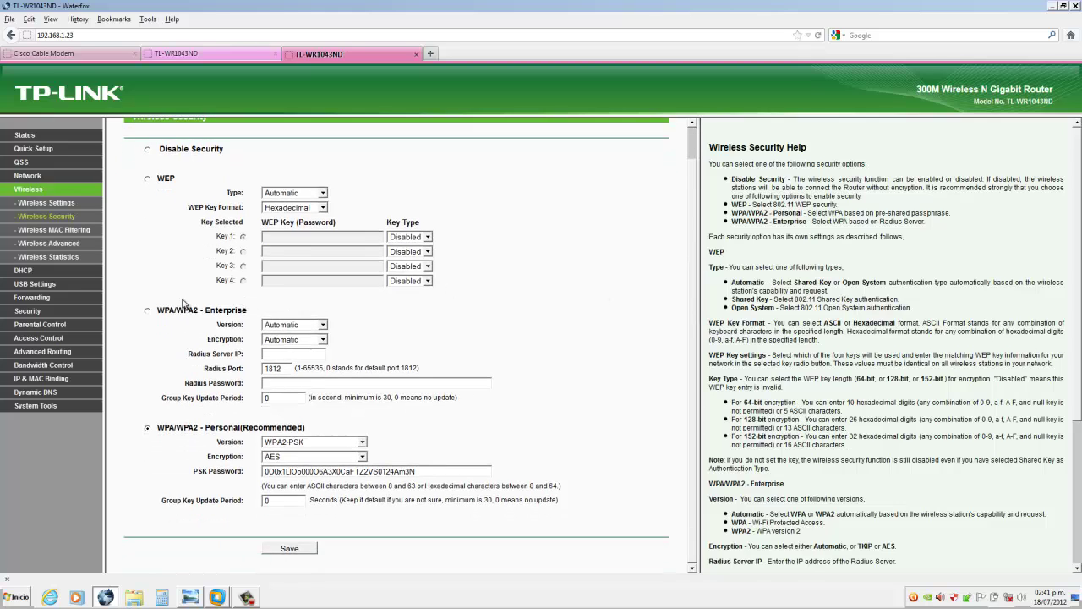
# Step: Review the DC03 router's DHCP settings and its virtual server entry for port 1723
pyautogui.click(24, 271)
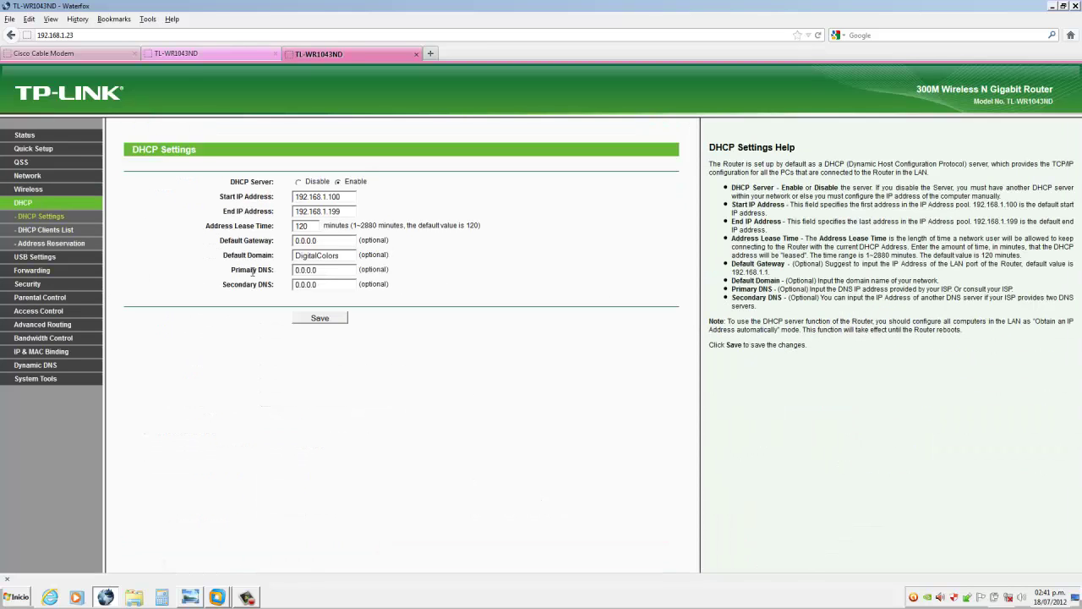
pyautogui.click(41, 270)
pyautogui.moveTo(144, 199); pyautogui.dragTo(618, 203)
pyautogui.click(575, 223)
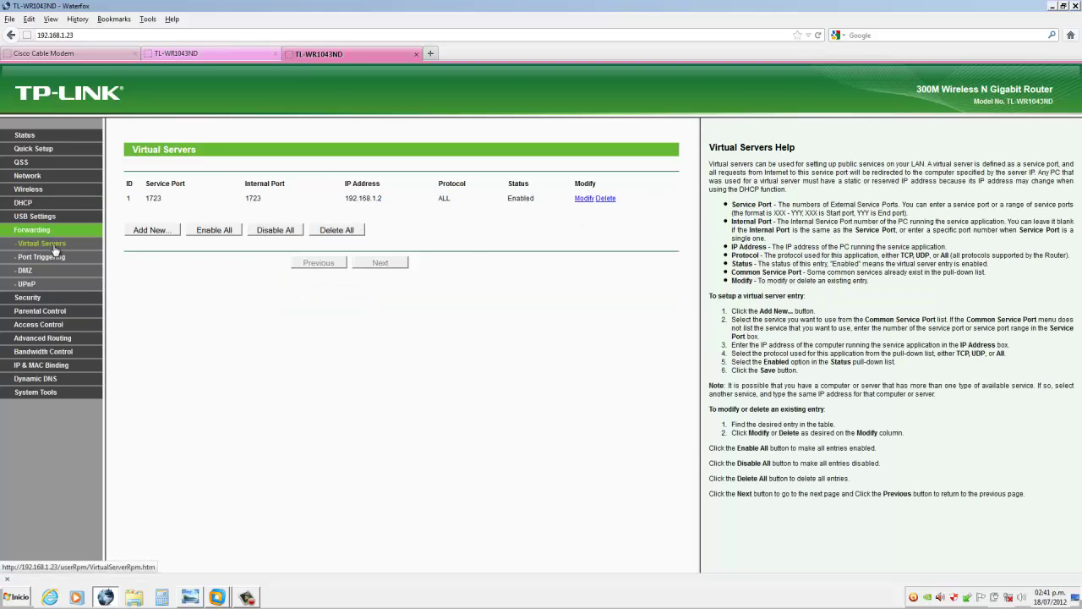
# Step: Review the DC03 router's DMZ, basic security and bandwidth control settings
pyautogui.click(28, 273)
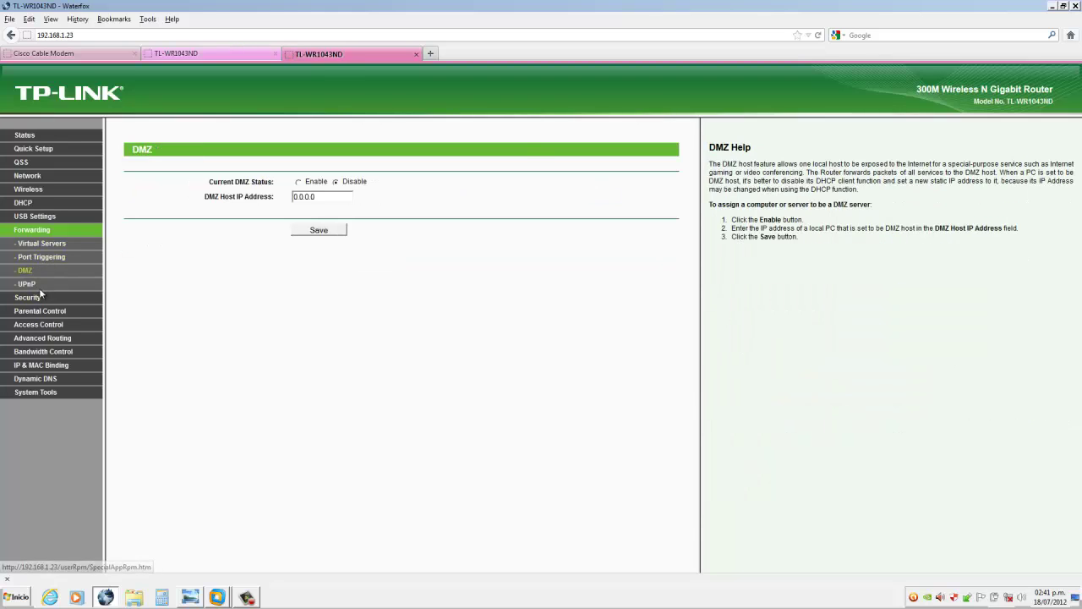
pyautogui.click(34, 300)
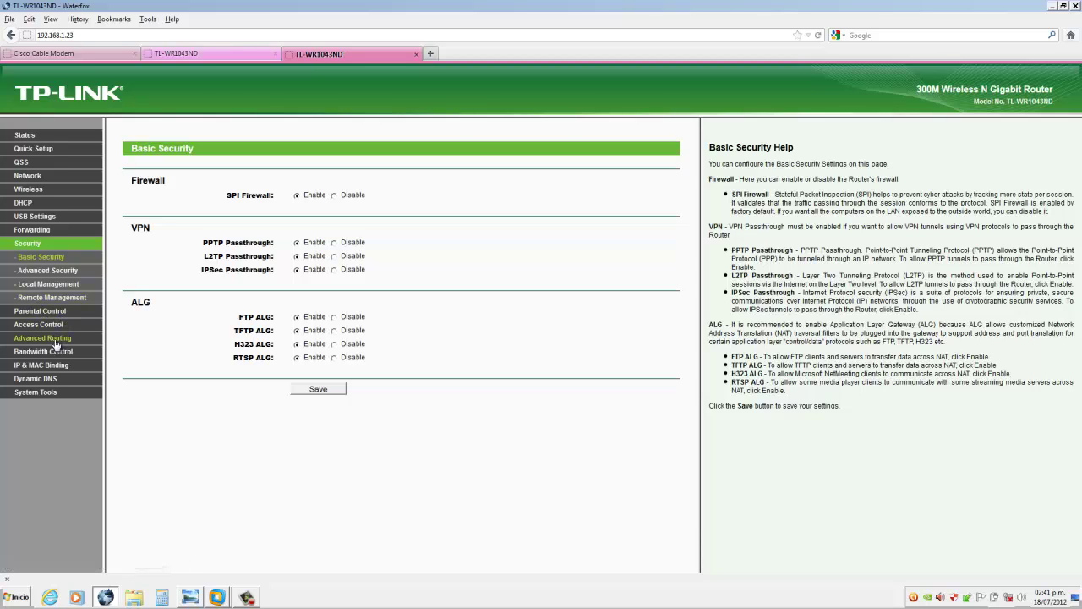
pyautogui.click(42, 352)
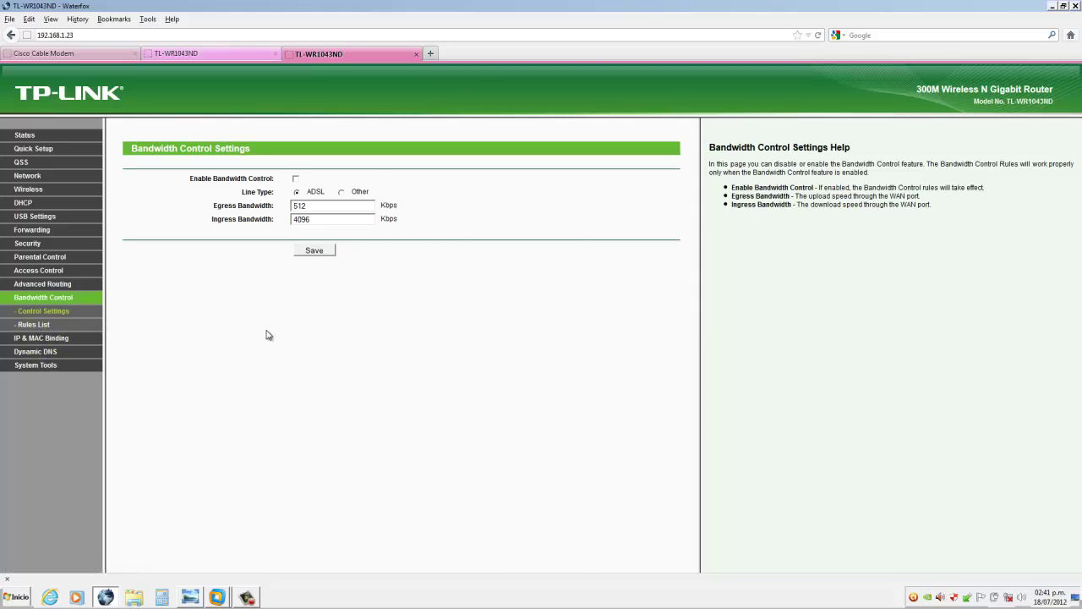
# Step: Locate the DC-04 reception PC in the topology image and start a Remote Desktop connection to DC-04-ESTACION
pyautogui.hotkey('alt', 'Tab')
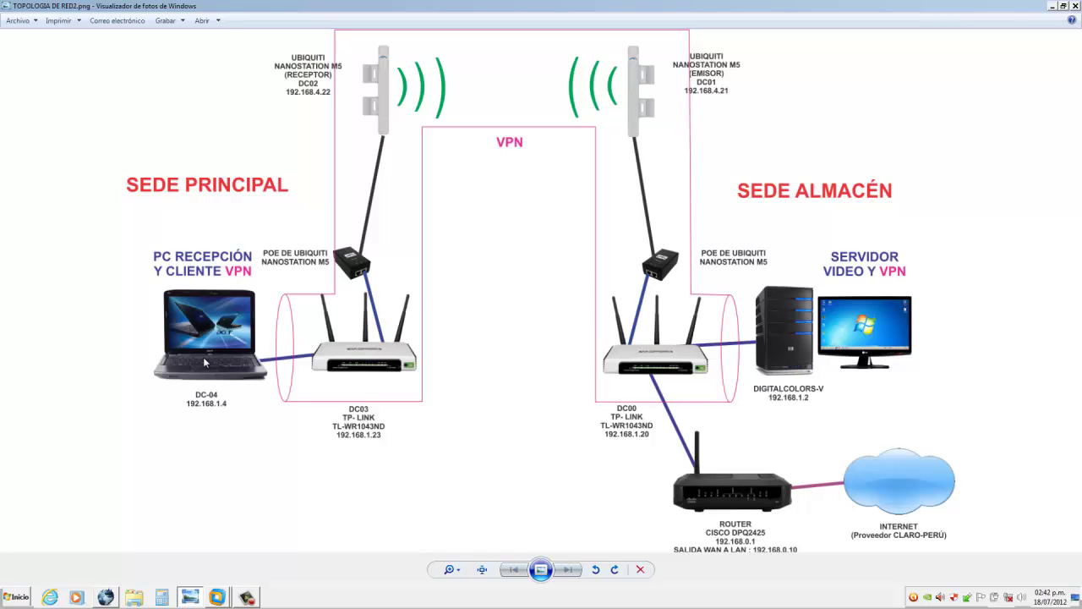
pyautogui.click(1076, 599)
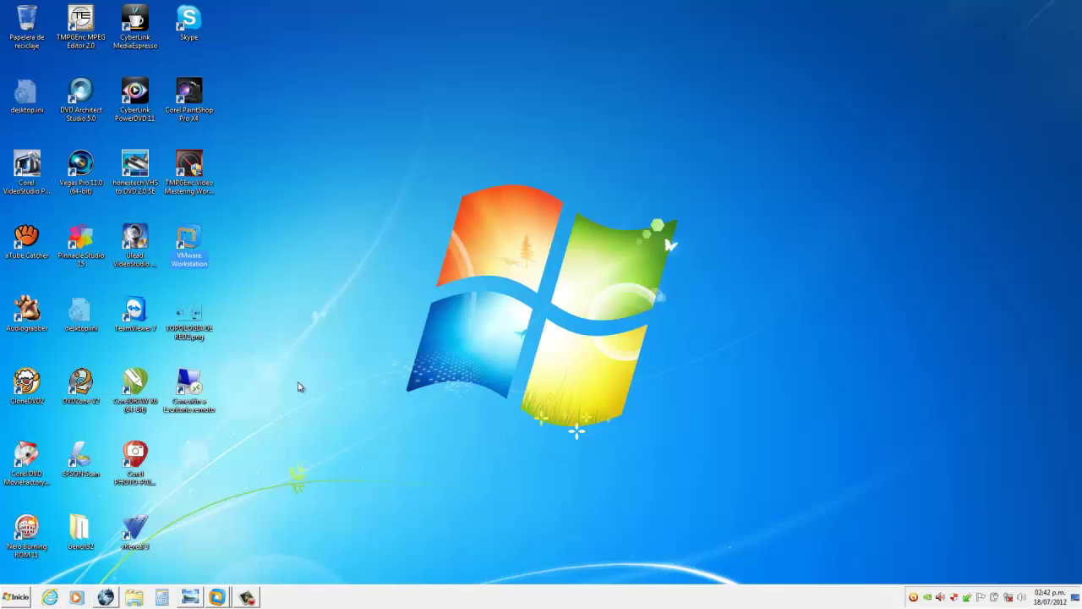
pyautogui.doubleClick(189, 387)
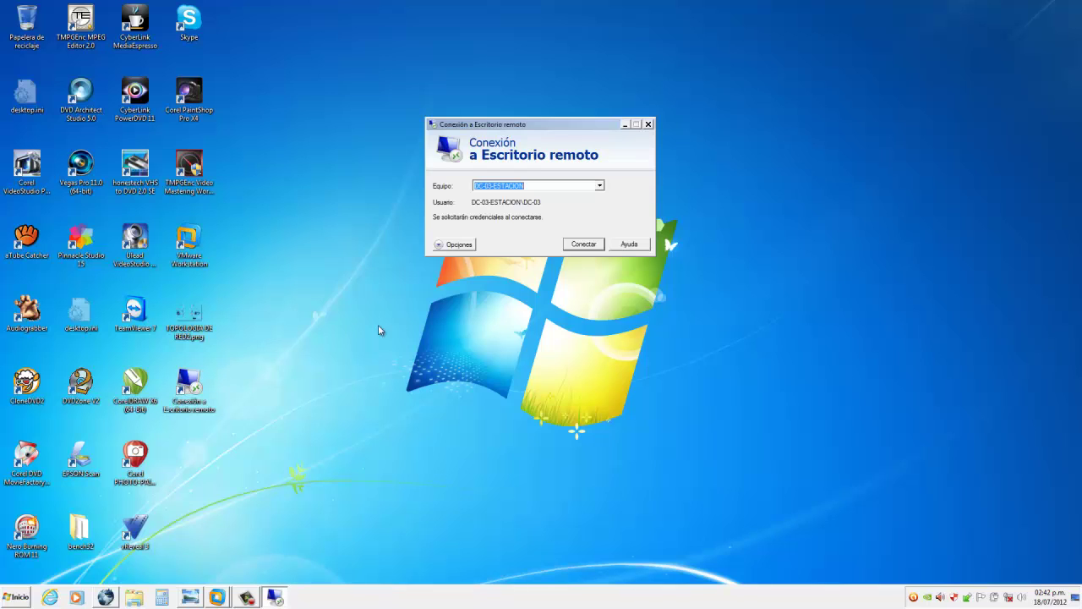
pyautogui.click(491, 185)
pyautogui.write('4')
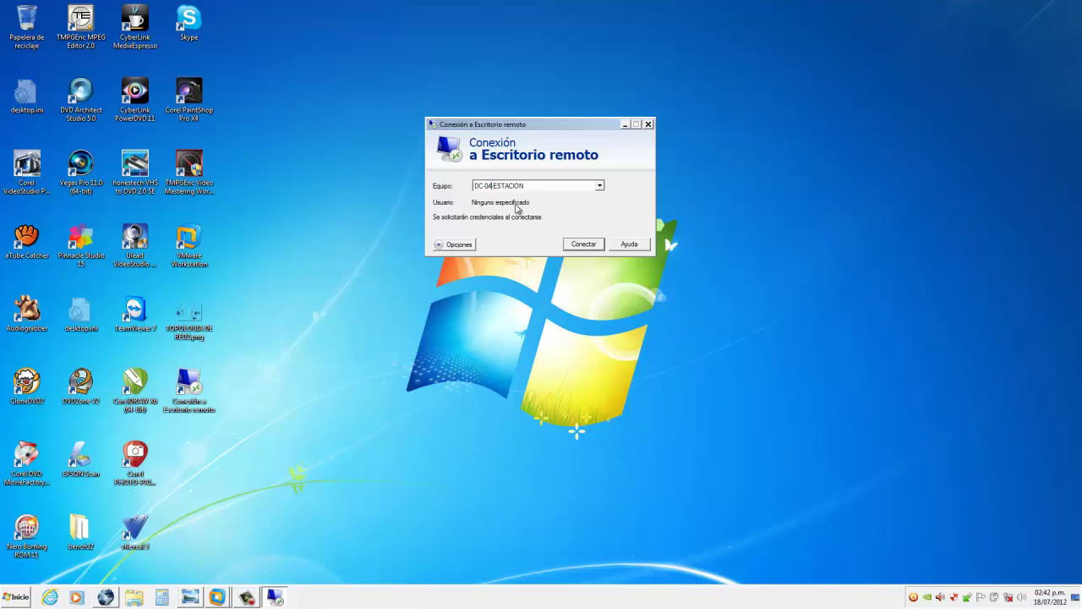
pyautogui.click(584, 245)
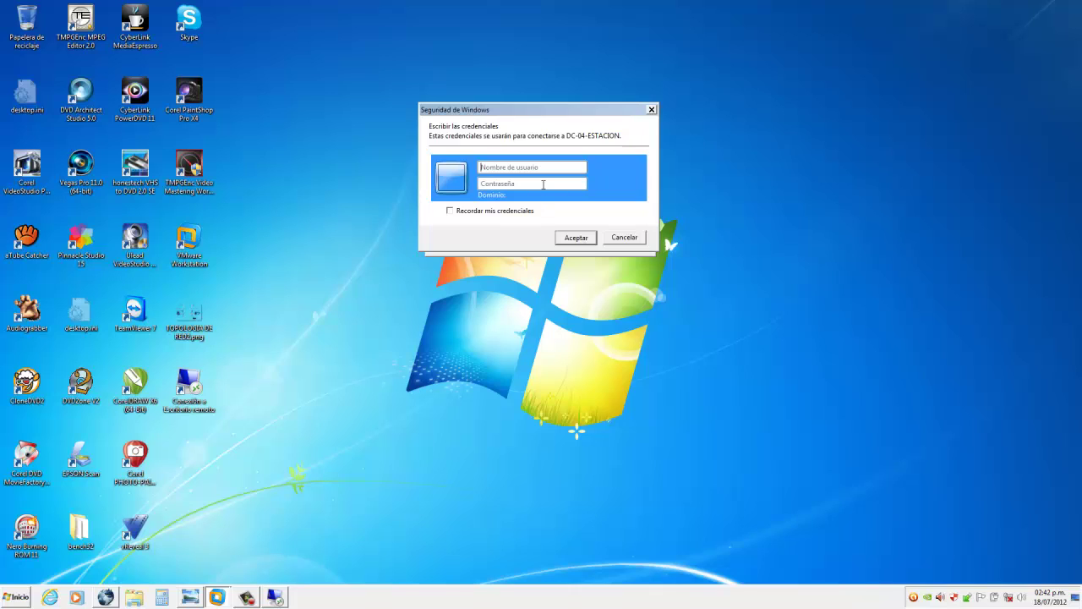
# Step: Enter the user name and account password for DC-04-ESTACION and submit the credentials
pyautogui.write('d')
pyautogui.press('capslock')
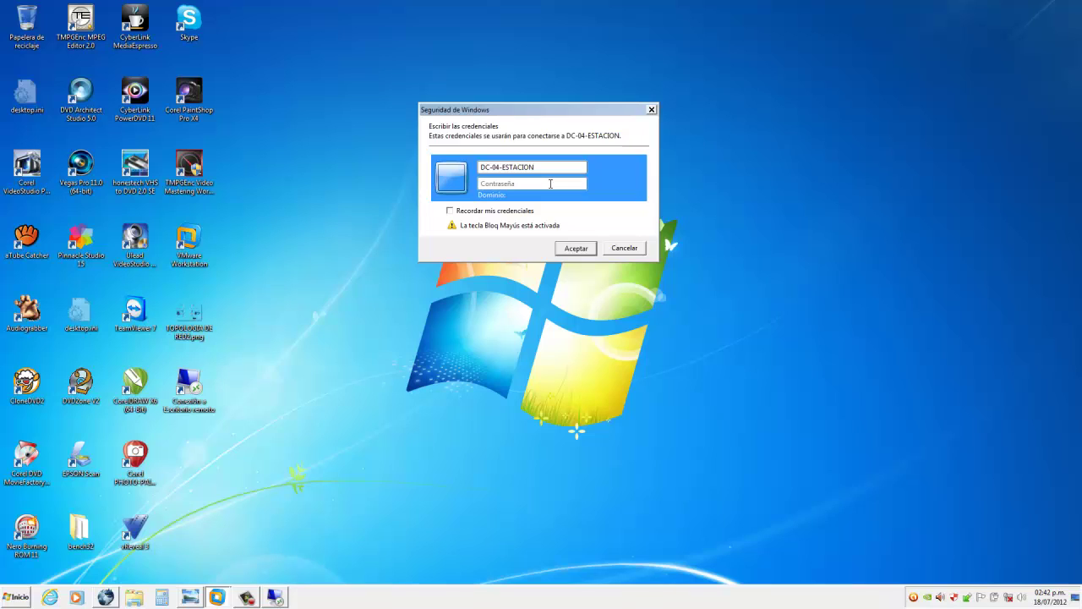
pyautogui.write('****')
pyautogui.press('Return')
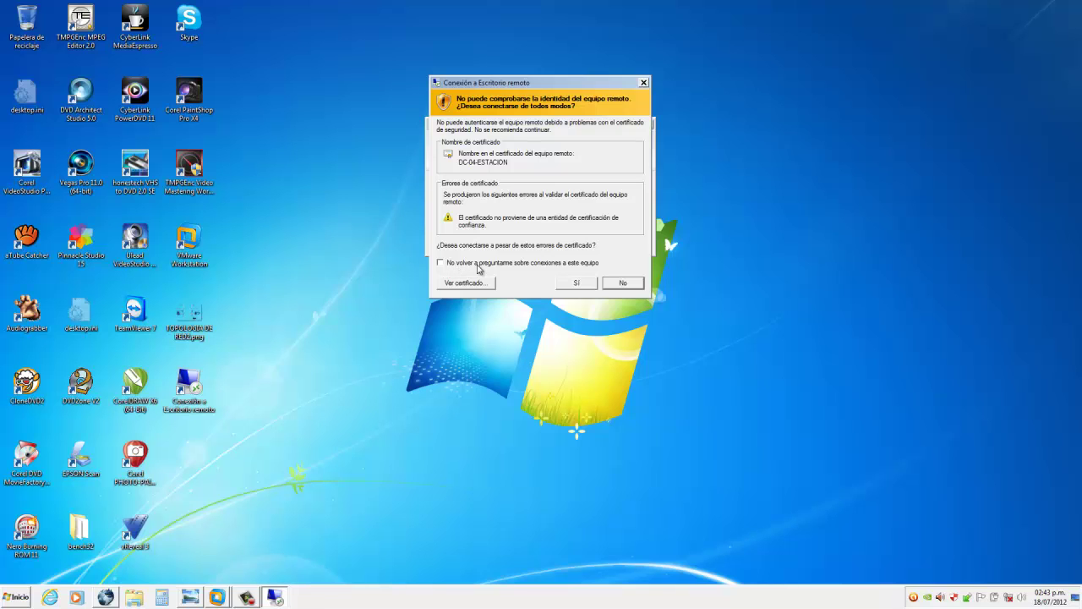
# Step: Inspect the general information, details and certification path of the DC-04-ESTACION certificate, then close it
pyautogui.moveTo(551, 88); pyautogui.dragTo(370, 115)
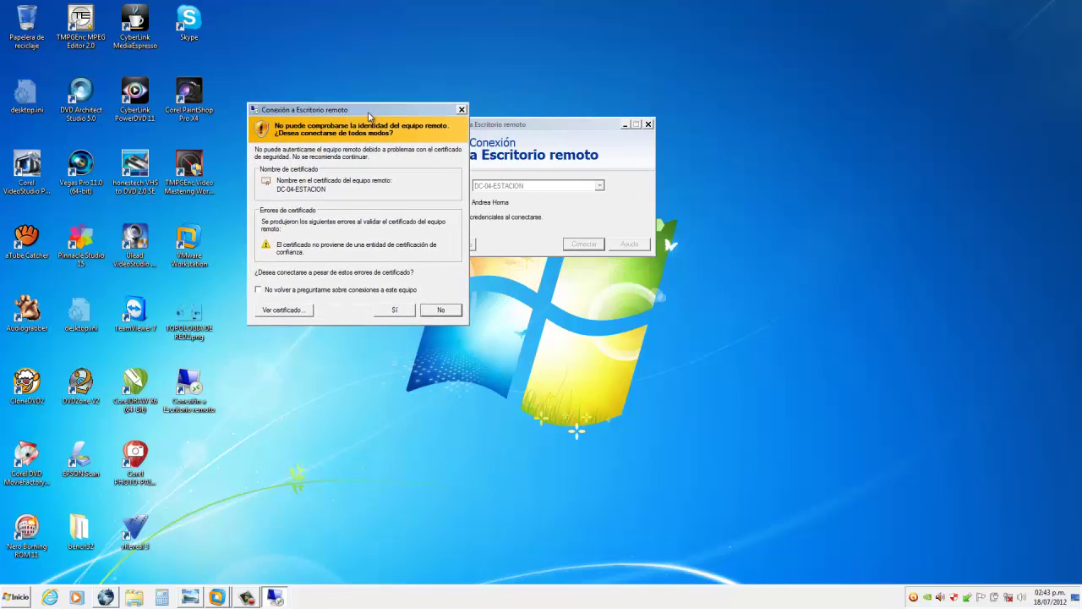
pyautogui.click(299, 311)
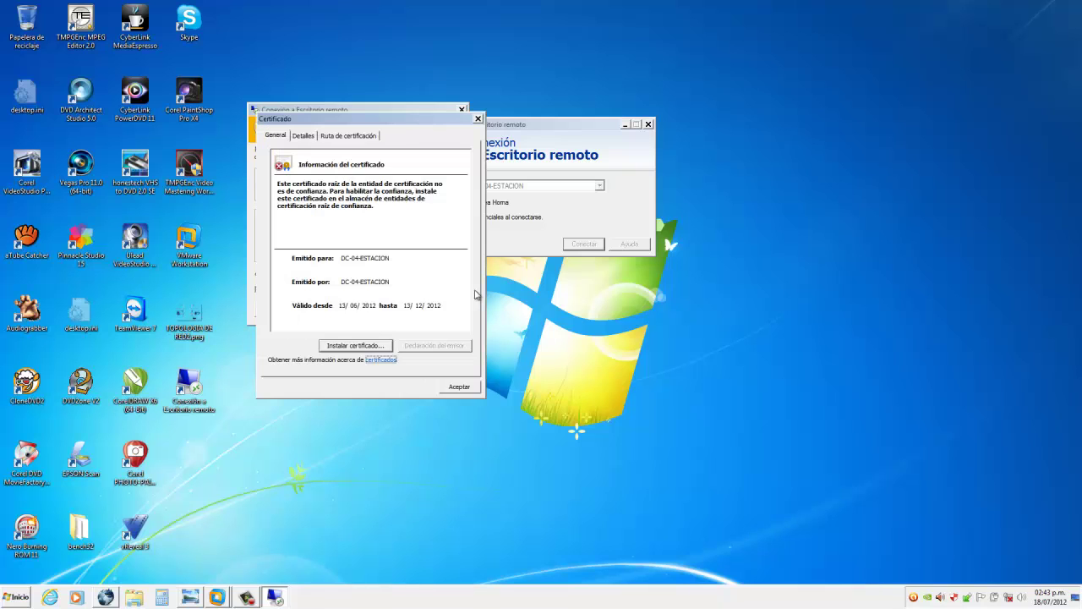
pyautogui.moveTo(399, 120); pyautogui.dragTo(614, 109)
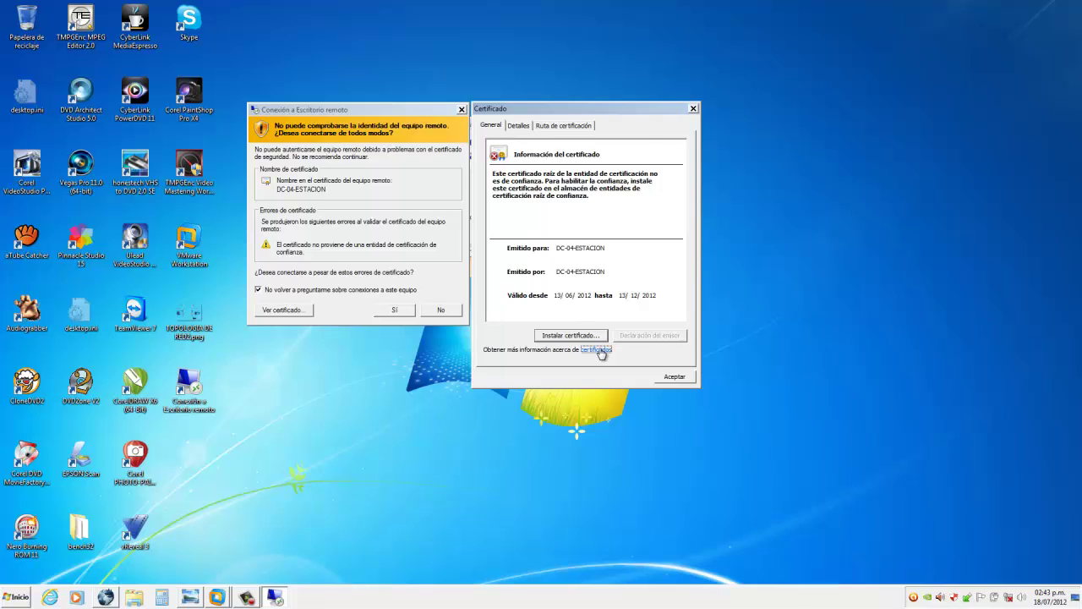
pyautogui.click(521, 127)
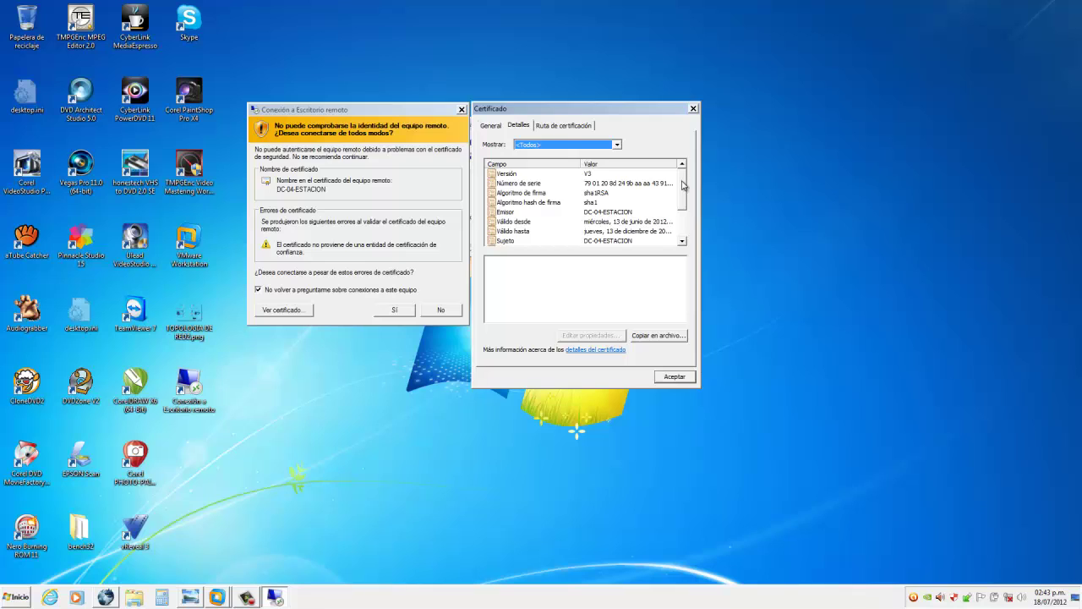
pyautogui.moveTo(683, 186)
pyautogui.mouseDown()
pyautogui.moveTo(692, 240)
pyautogui.moveTo(696, 173)
pyautogui.mouseUp()
pyautogui.click(558, 129)
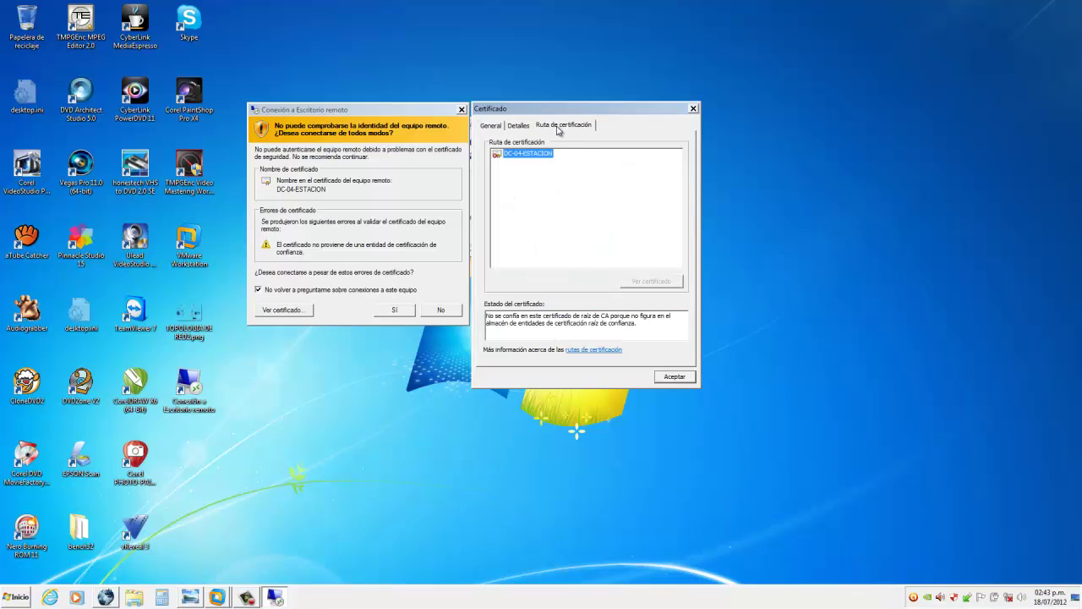
pyautogui.click(674, 377)
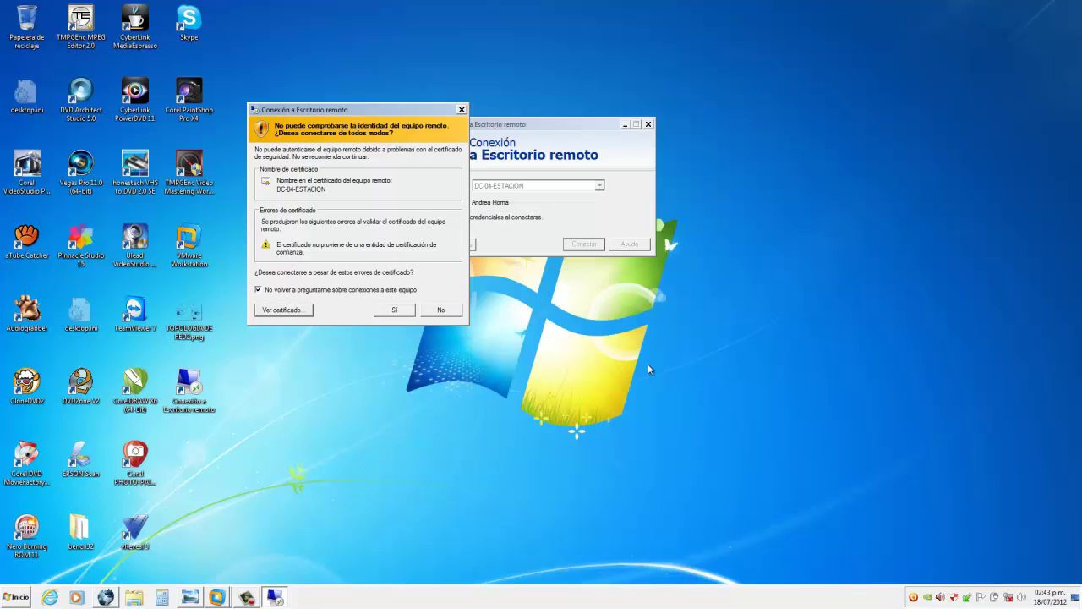
# Step: Accept the remote connection to DC-04-ESTACION despite the certificate errors and close the Usuarios folder window on its desktop
pyautogui.click(394, 311)
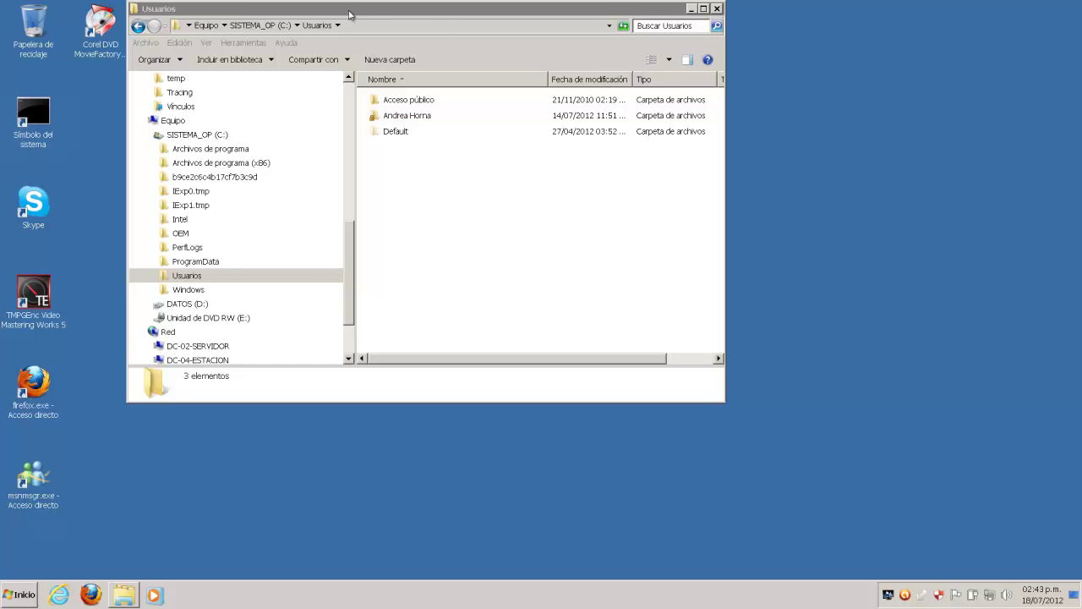
pyautogui.moveTo(265, 9); pyautogui.dragTo(277, 63)
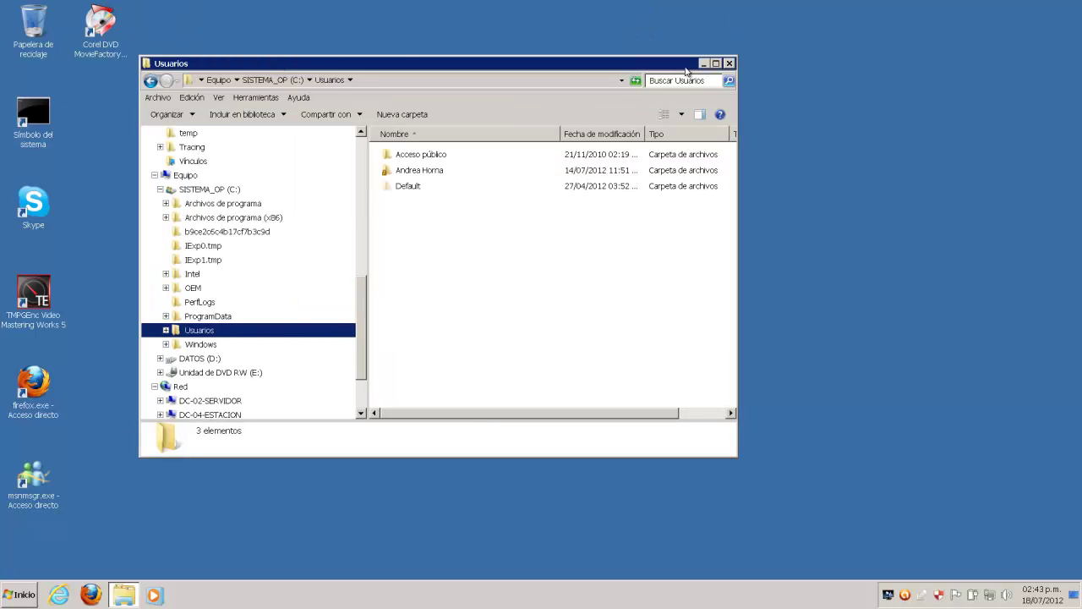
pyautogui.click(730, 63)
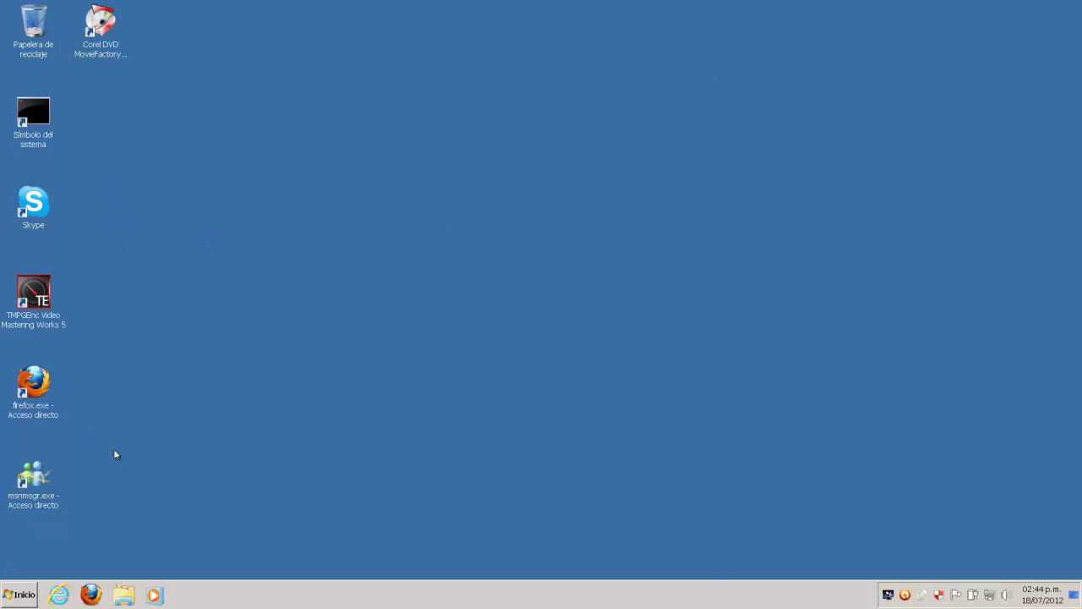
# Step: Review the TCP/IPv4 properties of the remote PC's local area connection, leave them without saving and close the network connections window
pyautogui.click(990, 595)
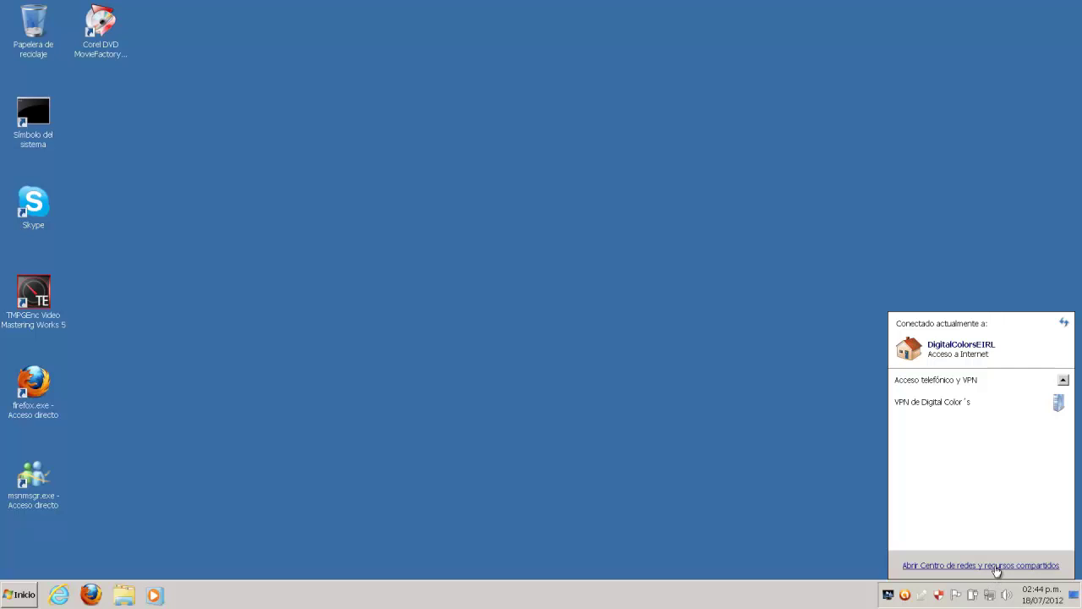
pyautogui.click(996, 567)
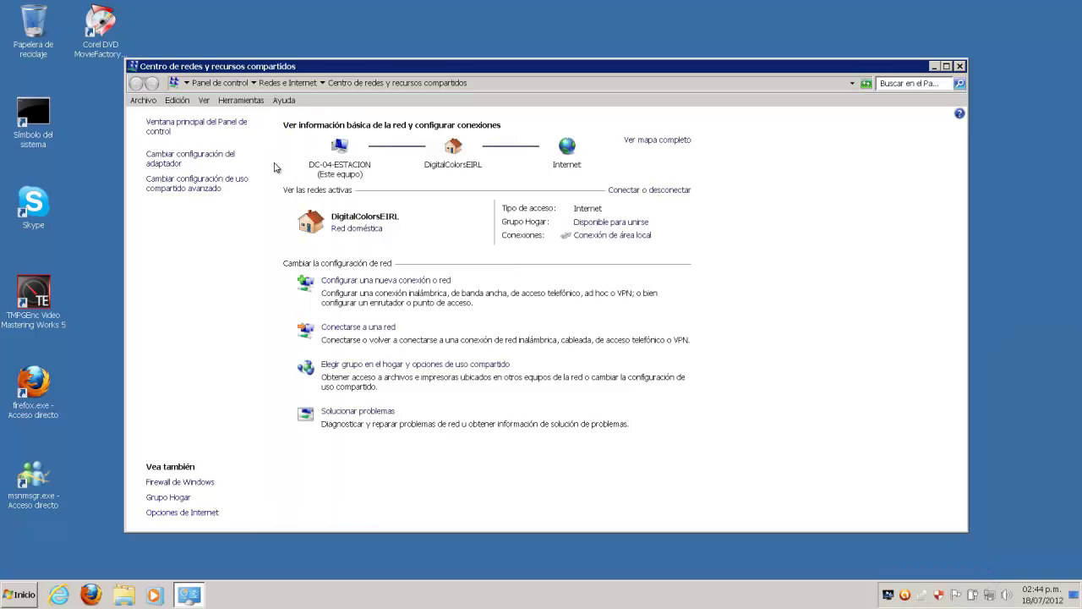
pyautogui.click(177, 166)
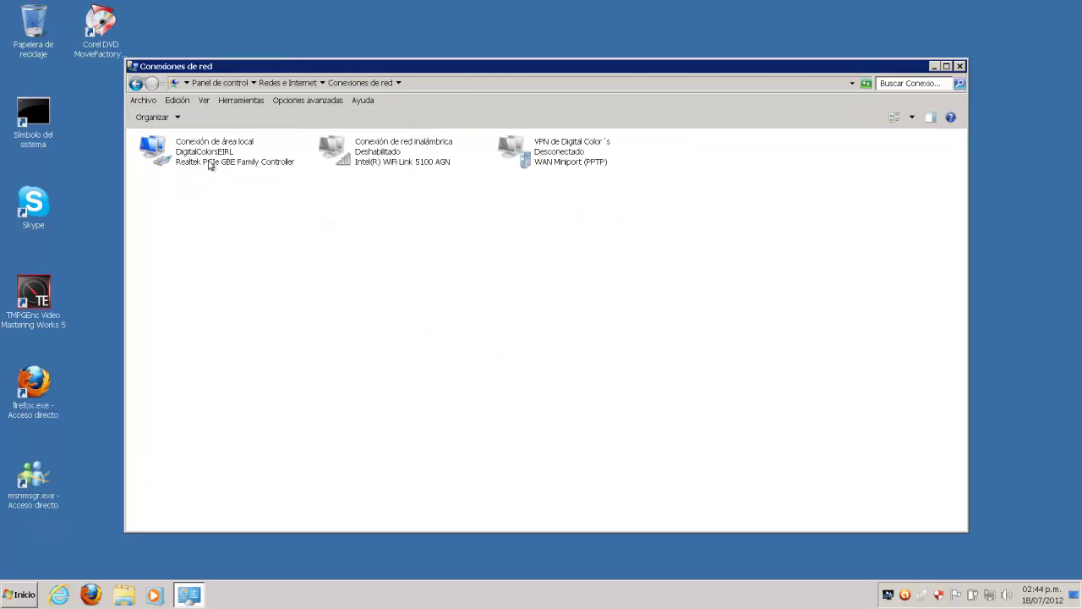
pyautogui.doubleClick(211, 165)
pyautogui.click(488, 408)
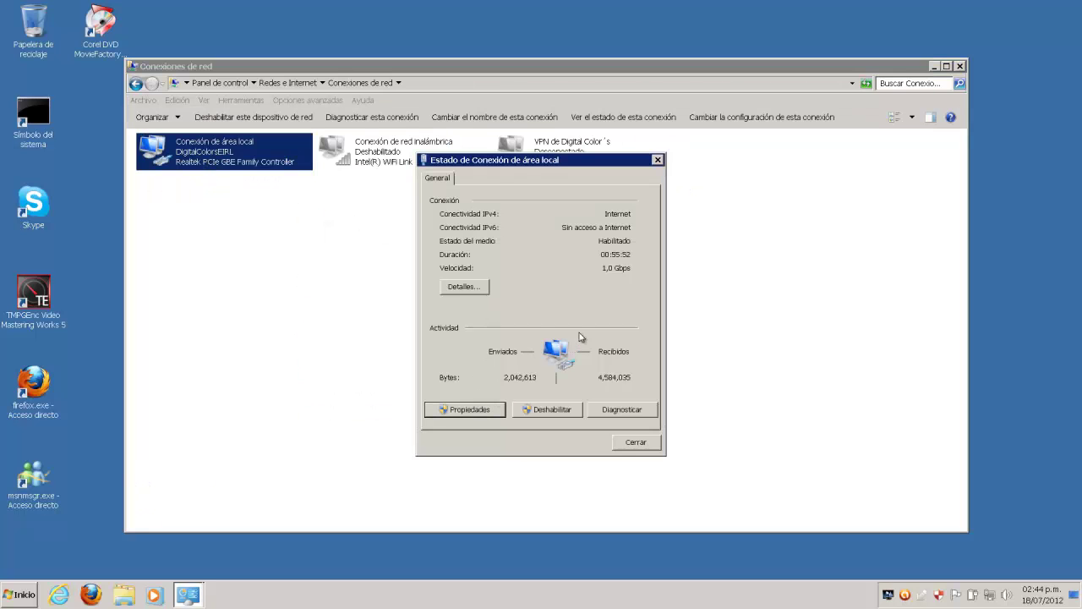
pyautogui.doubleClick(611, 328)
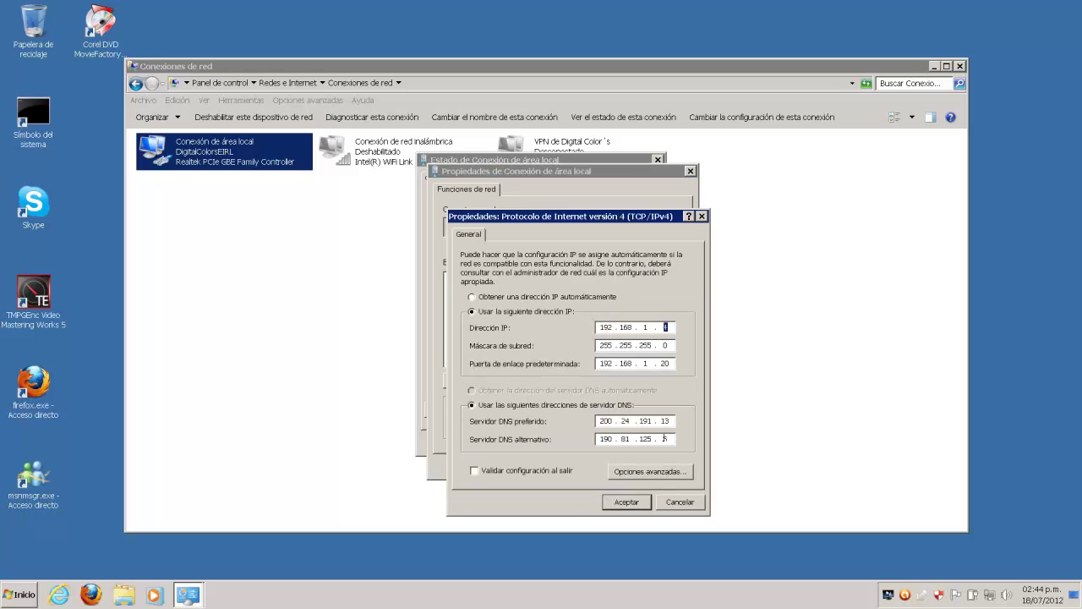
pyautogui.click(678, 507)
pyautogui.click(666, 466)
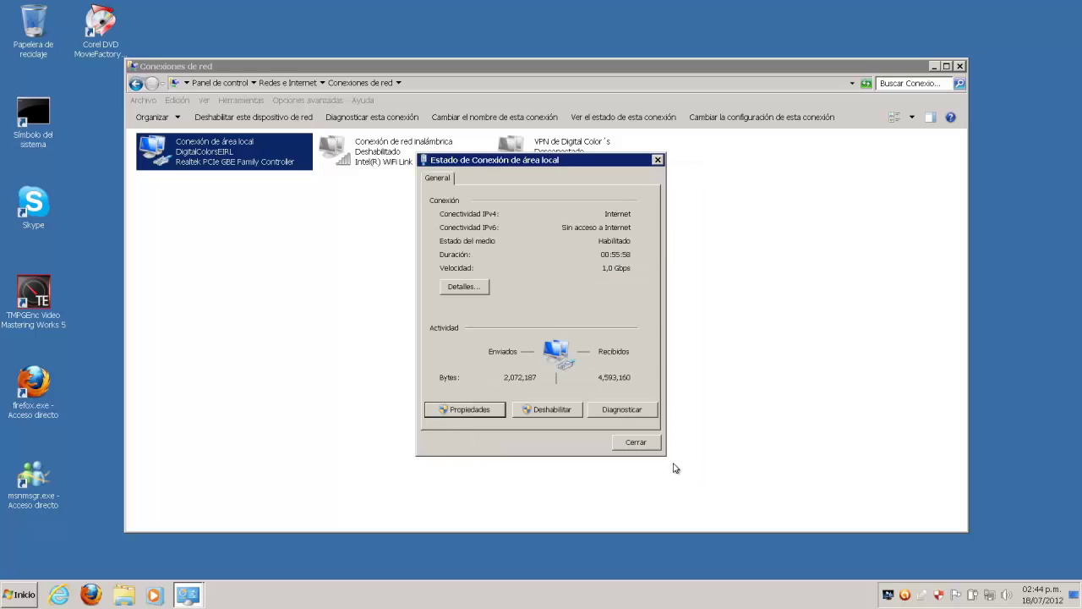
pyautogui.click(636, 442)
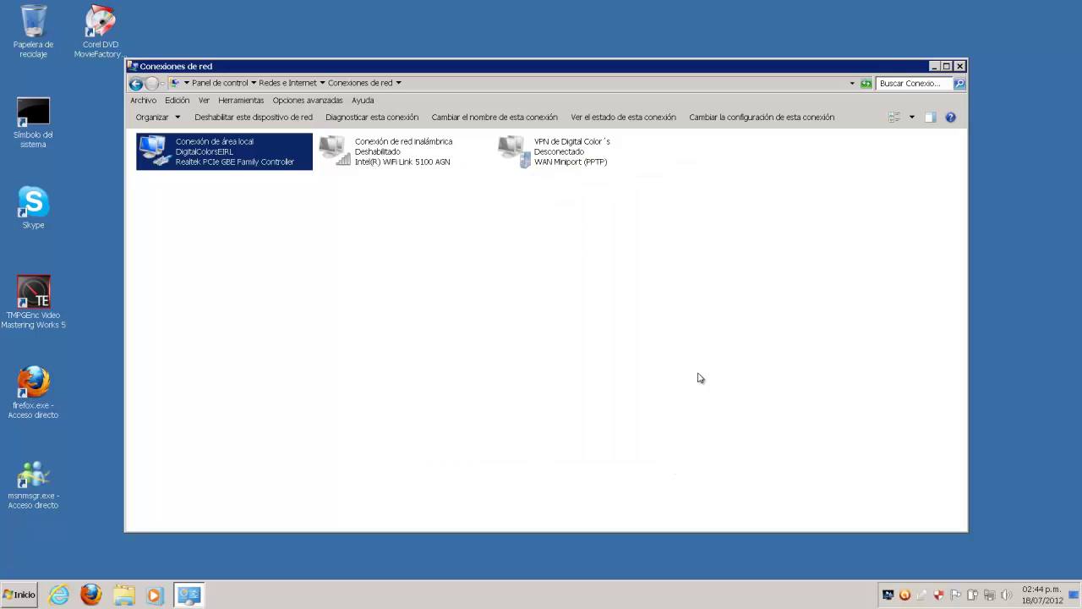
pyautogui.click(960, 66)
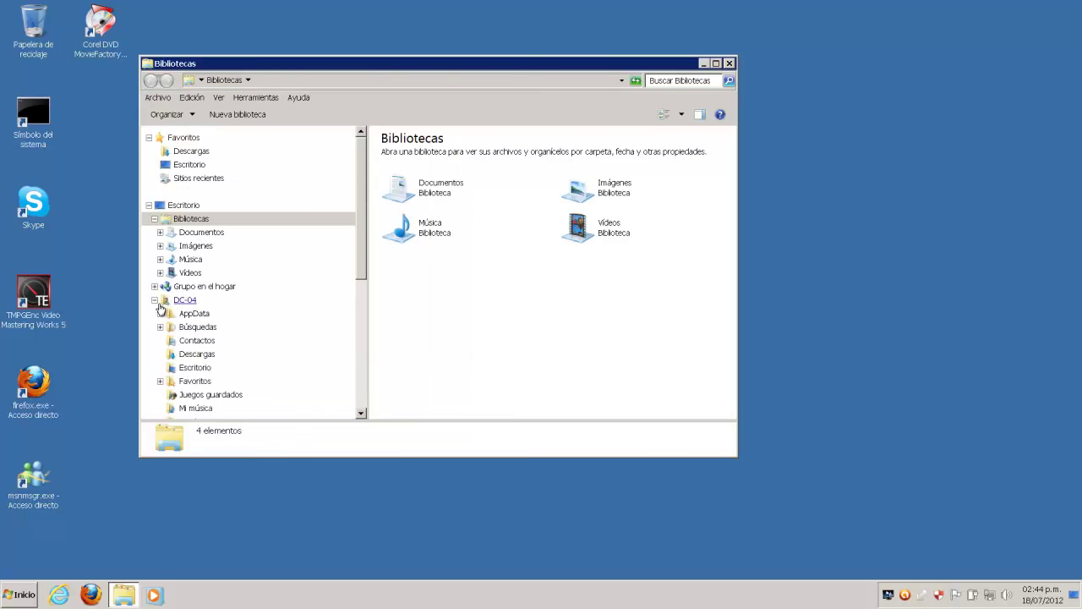
# Step: Browse the _RECEPCION folder on drive DATOS (D:) and its Digital_Colors video subfolder, and close the file window
pyautogui.click(156, 301)
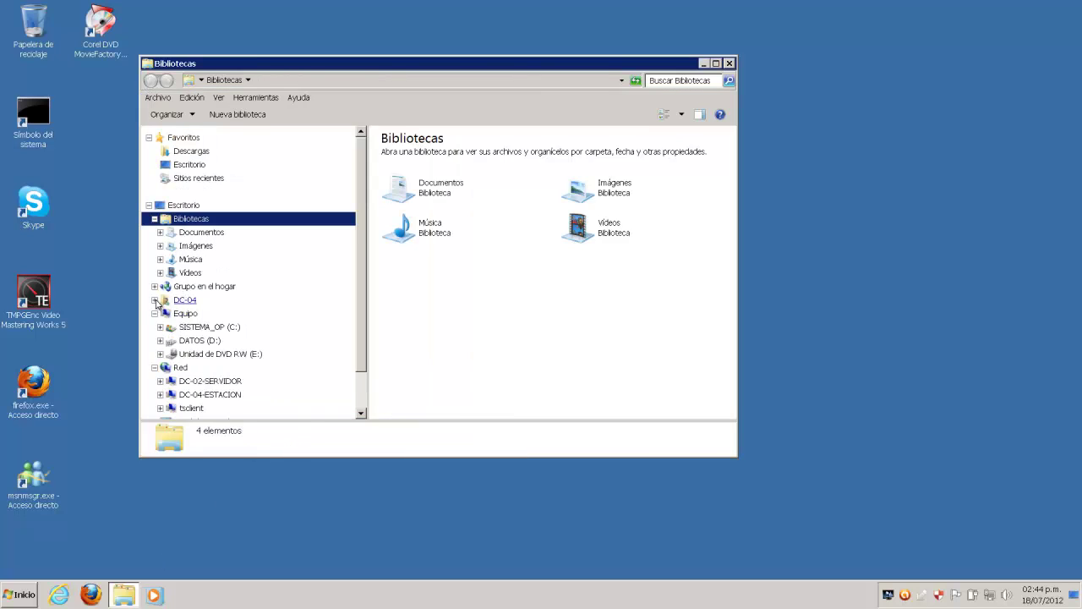
pyautogui.click(201, 341)
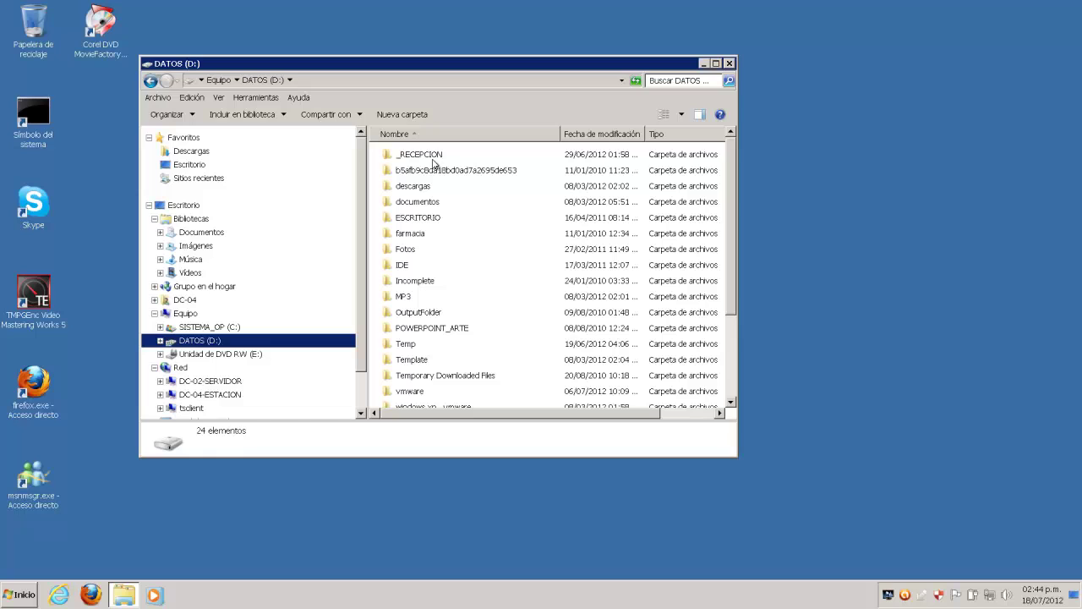
pyautogui.click(411, 157)
pyautogui.doubleClick(409, 157)
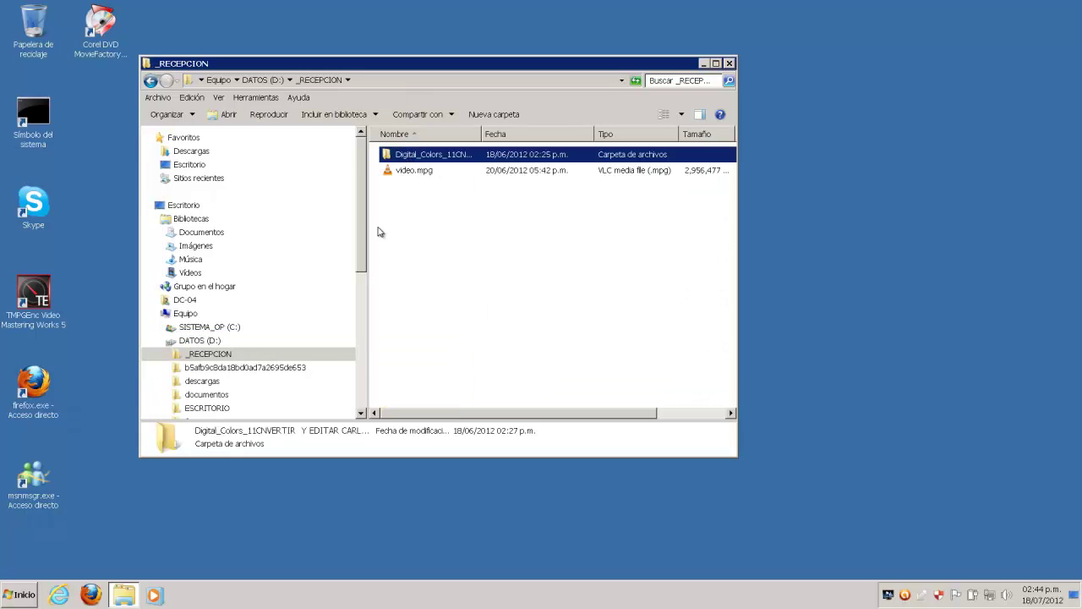
pyautogui.doubleClick(414, 159)
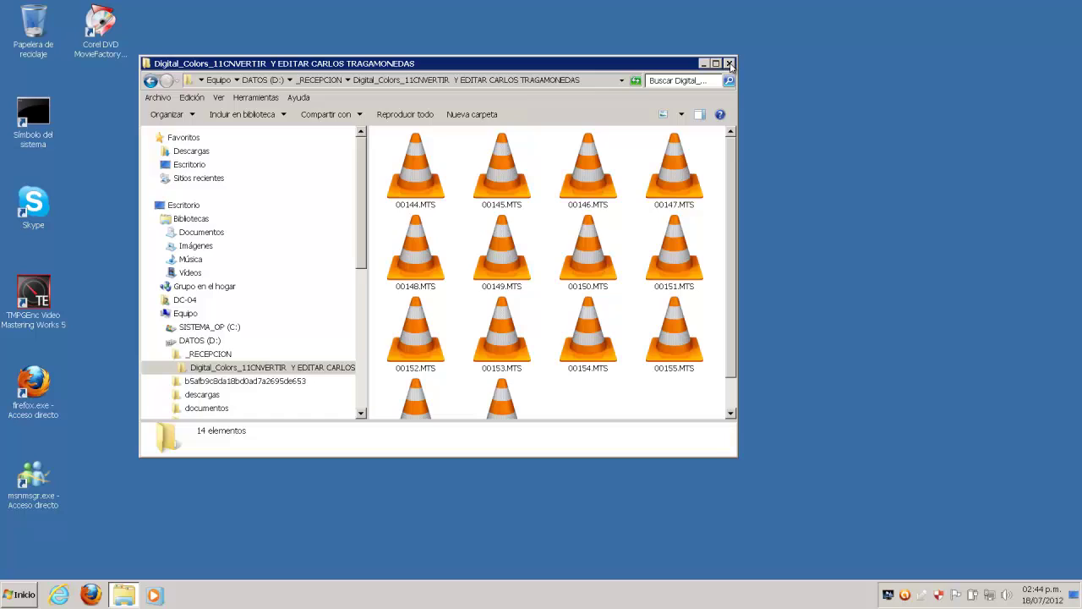
pyautogui.click(729, 64)
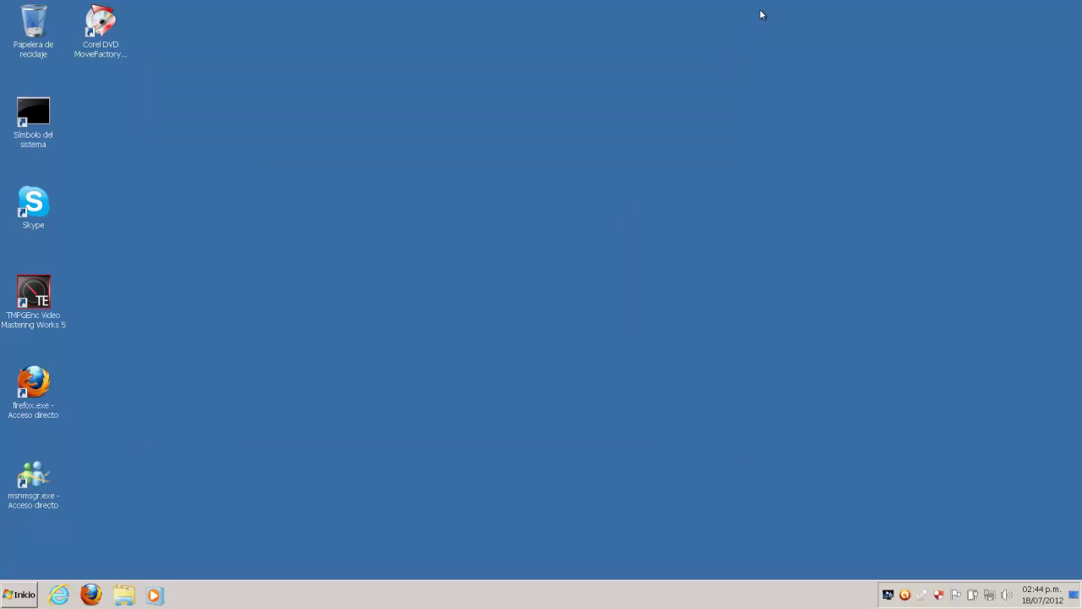